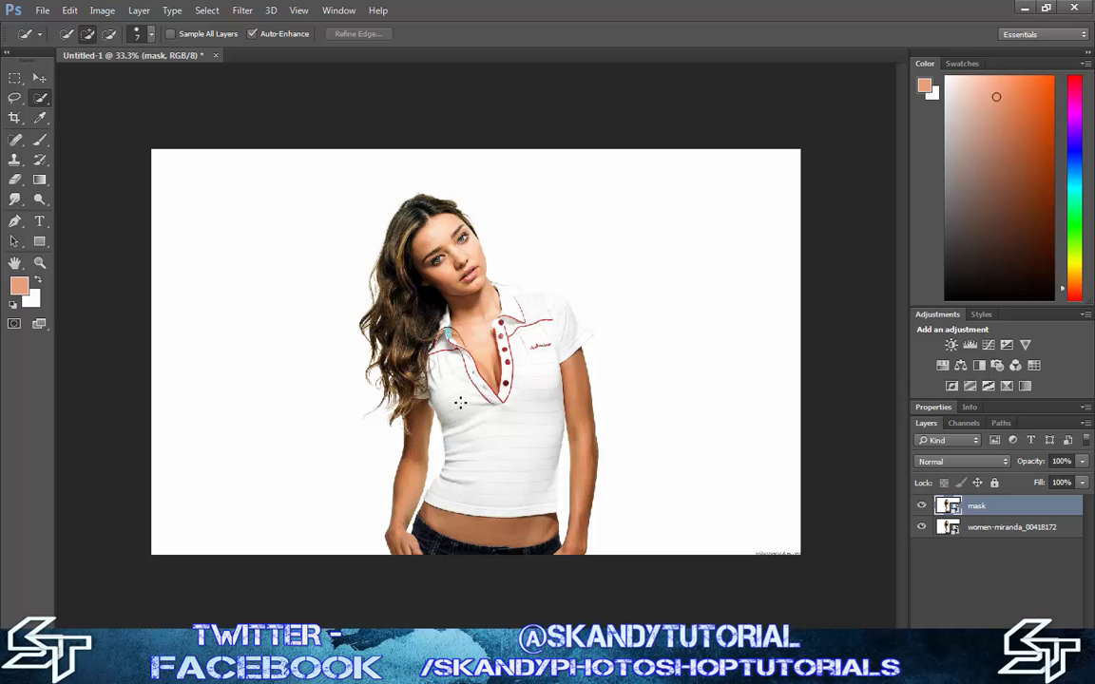
# Select the woman's arms, torso and jeans on the mask layer using the Quick Selection tool with a 125 px brush
pyautogui.scroll(3, 465, 401)
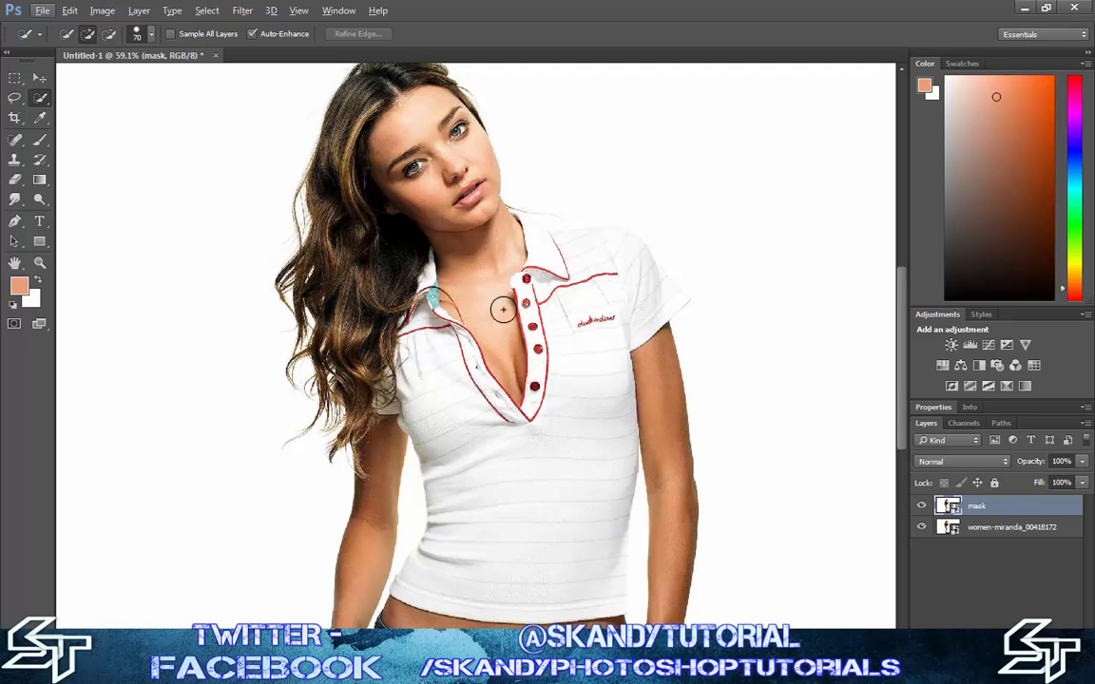
pyautogui.press(']')
pyautogui.scroll(-3, 471, 578)
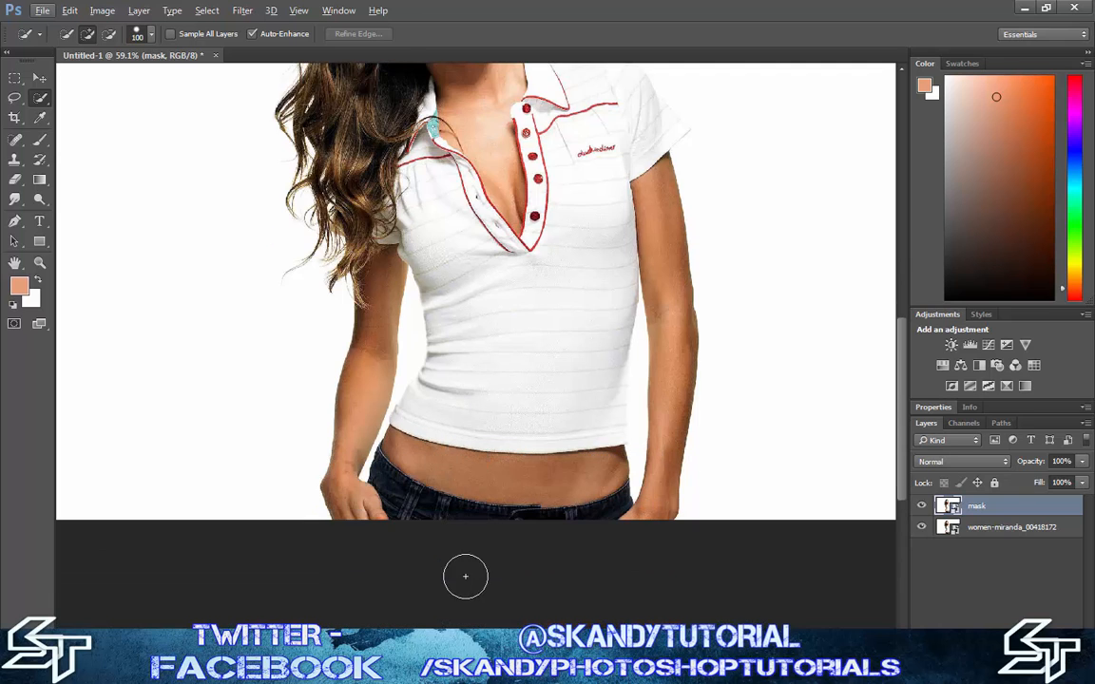
pyautogui.press(']')
pyautogui.moveTo(429, 496)
pyautogui.mouseDown()
pyautogui.moveTo(392, 488)
pyautogui.moveTo(380, 390)
pyautogui.moveTo(621, 442)
pyautogui.moveTo(573, 415)
pyautogui.moveTo(561, 315)
pyautogui.moveTo(480, 147)
pyautogui.moveTo(418, 106)
pyautogui.moveTo(376, 119)
pyautogui.mouseUp()
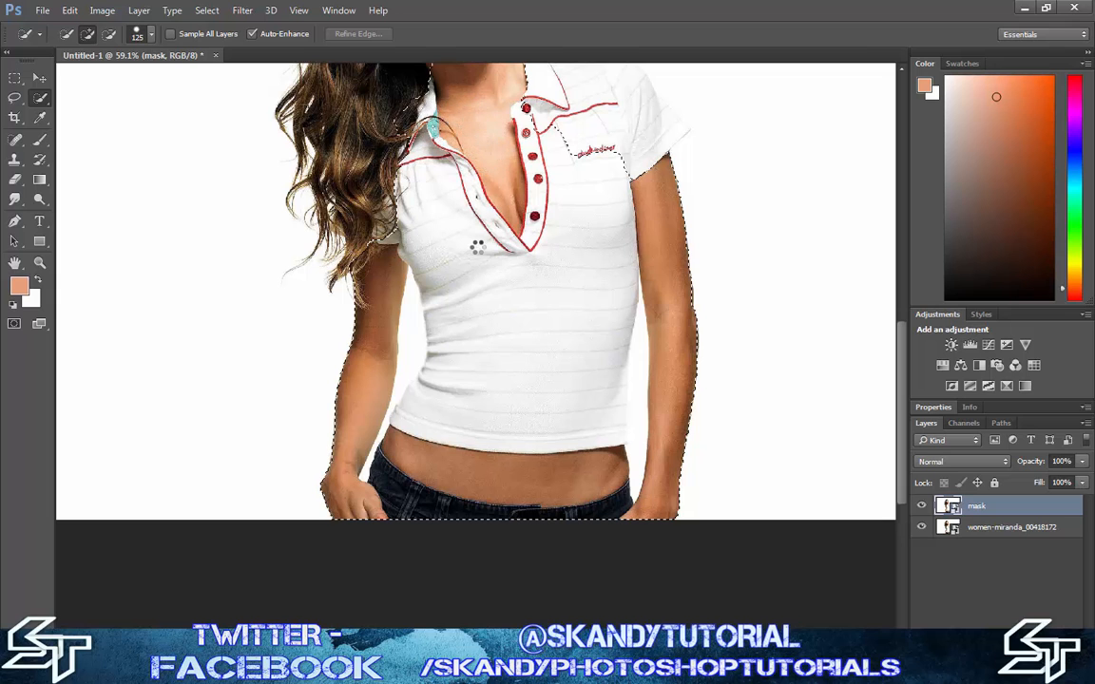
# Extend the selection over the head, the shirt's shoulder and sleeve, and the hair including its loose outer strands
pyautogui.scroll(3, 470, 207)
pyautogui.scroll(3, 469, 207)
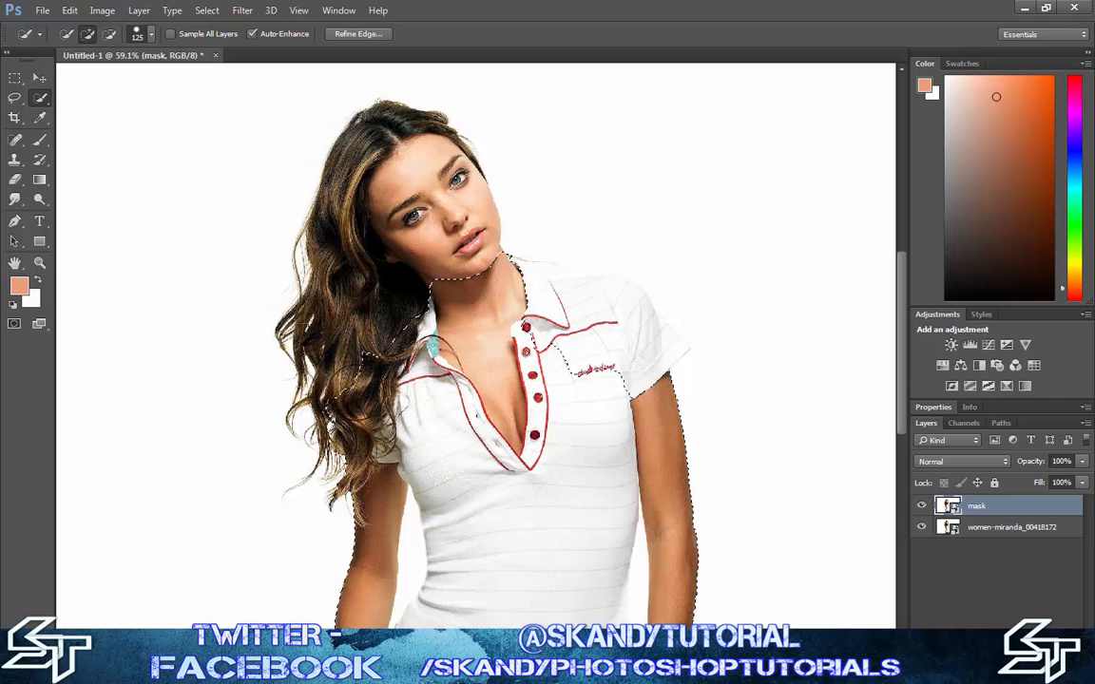
pyautogui.click(359, 347)
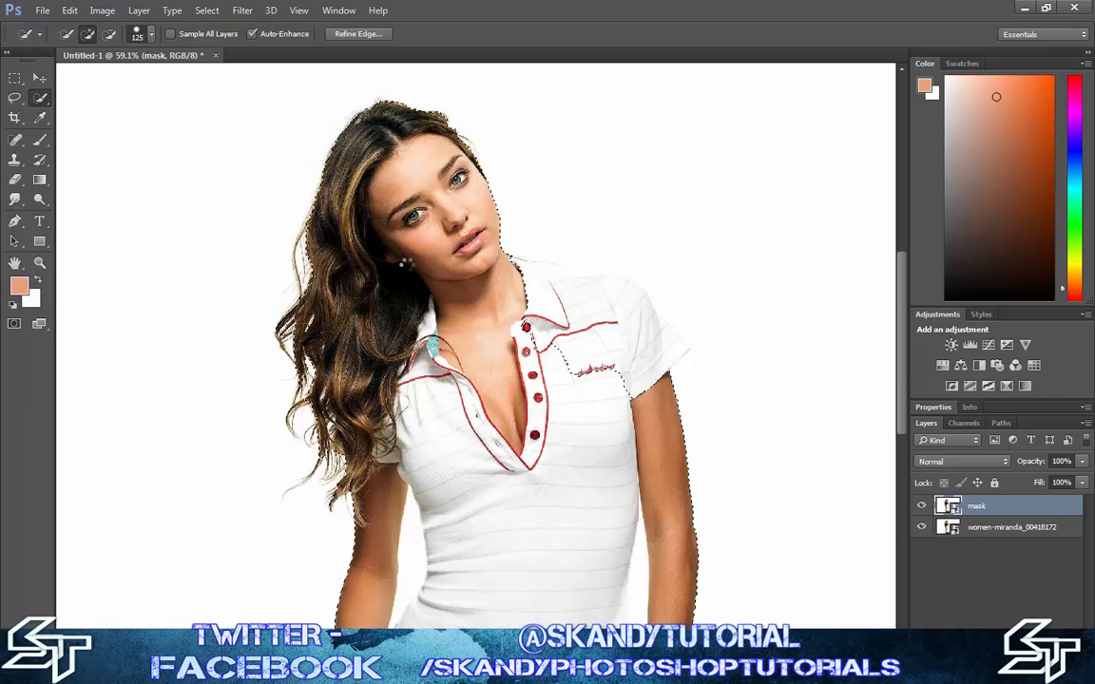
pyautogui.moveTo(544, 409)
pyautogui.mouseDown()
pyautogui.moveTo(584, 343)
pyautogui.moveTo(607, 335)
pyautogui.moveTo(625, 347)
pyautogui.moveTo(623, 316)
pyautogui.moveTo(514, 265)
pyautogui.moveTo(591, 292)
pyautogui.moveTo(574, 319)
pyautogui.mouseUp()
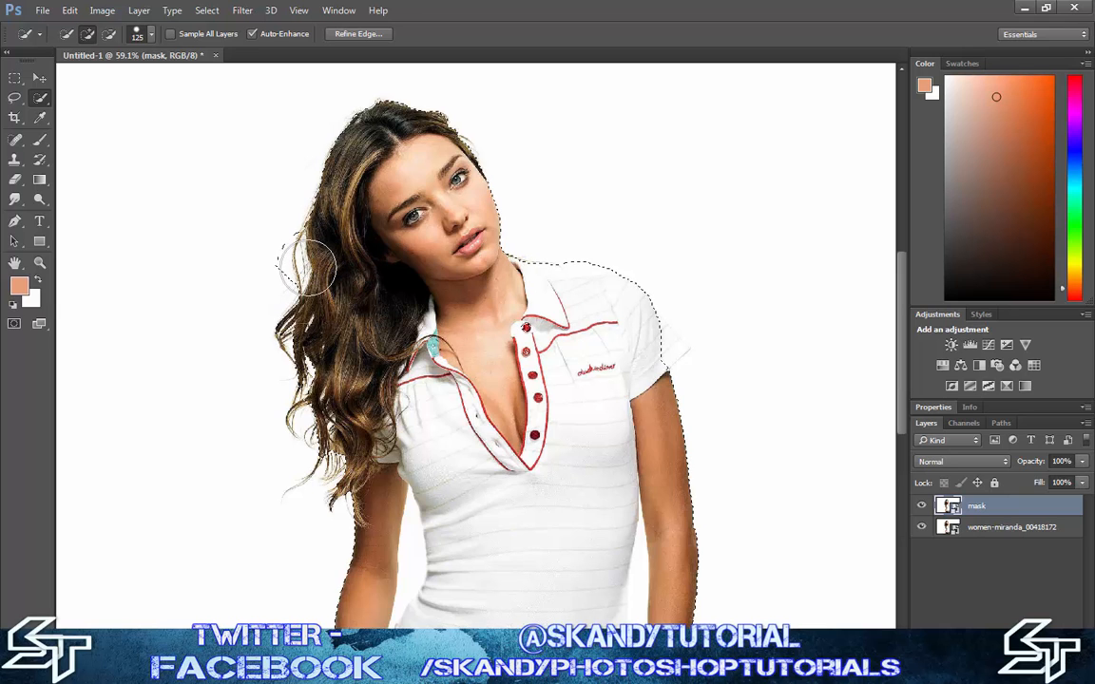
pyautogui.moveTo(281, 260)
pyautogui.mouseDown()
pyautogui.moveTo(311, 311)
pyautogui.moveTo(291, 347)
pyautogui.moveTo(297, 328)
pyautogui.moveTo(264, 302)
pyautogui.moveTo(282, 404)
pyautogui.moveTo(305, 473)
pyautogui.moveTo(293, 447)
pyautogui.moveTo(322, 475)
pyautogui.moveTo(286, 466)
pyautogui.moveTo(329, 501)
pyautogui.mouseUp()
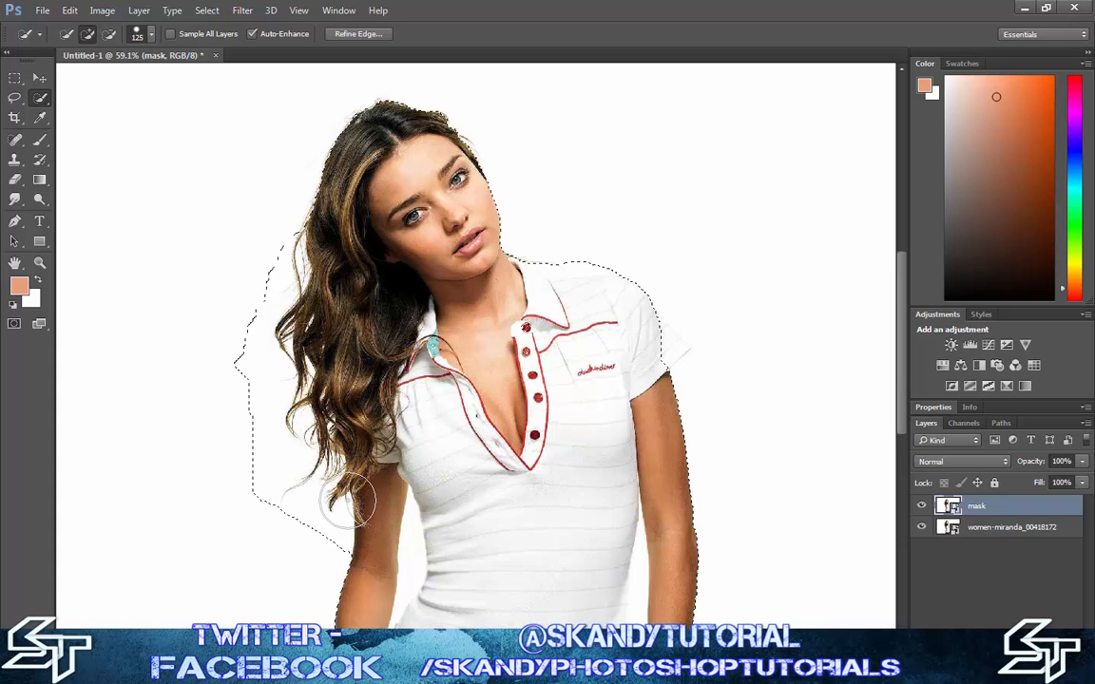
# Subtract the white gap between the hair-side arm and the torso, reducing the brush from 40 to 10 px for the narrow part
pyautogui.scroll(-1, 380, 460)
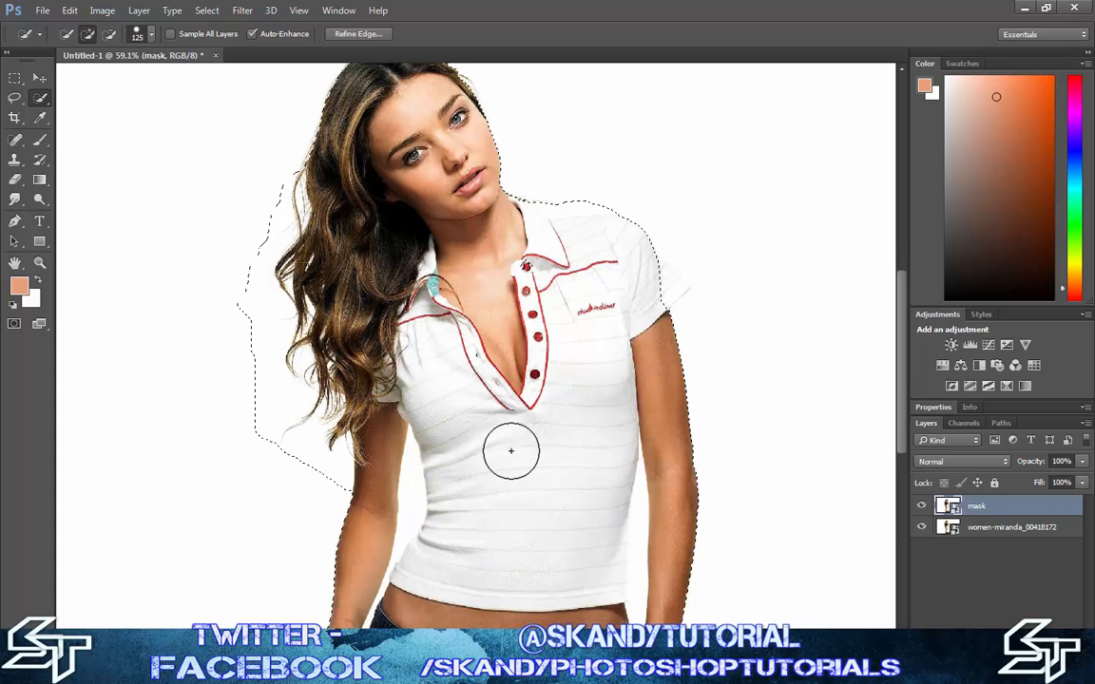
pyautogui.scroll(2, 514, 423)
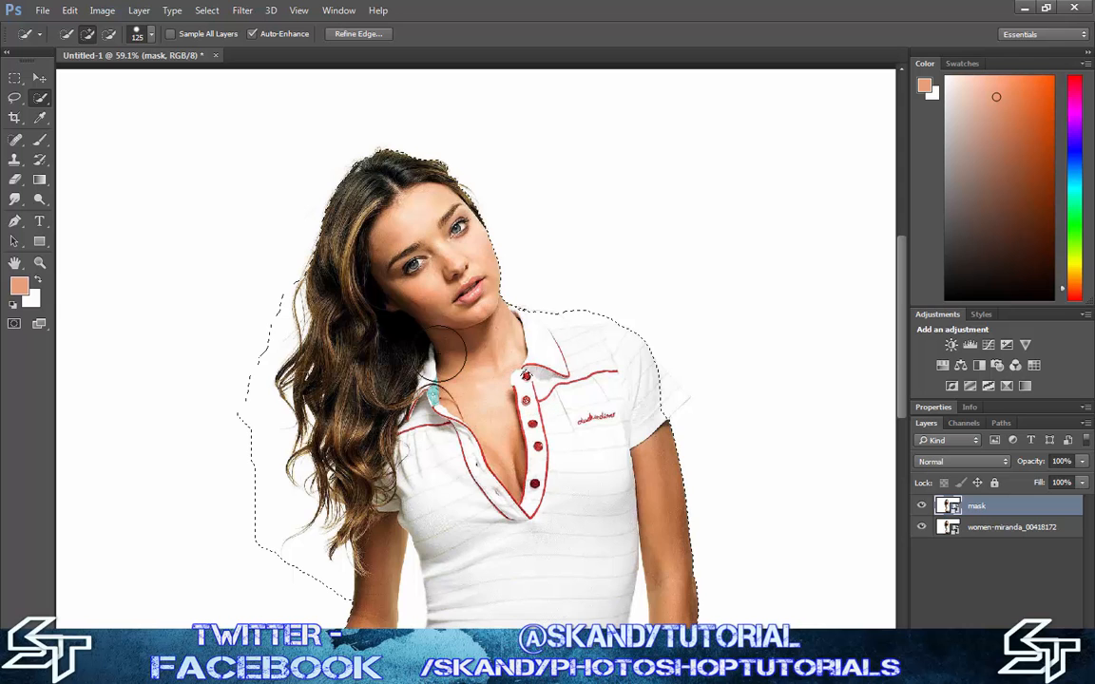
pyautogui.scroll(-2, 439, 332)
pyautogui.scroll(-1, 437, 343)
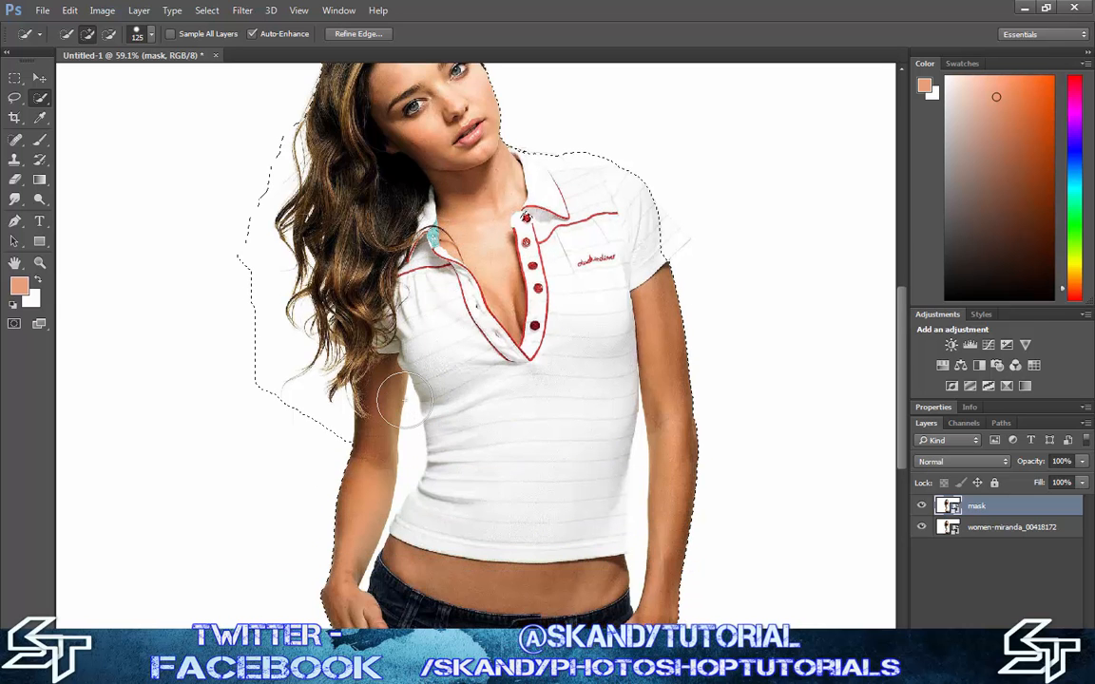
pyautogui.press('[')
pyautogui.press('alt')
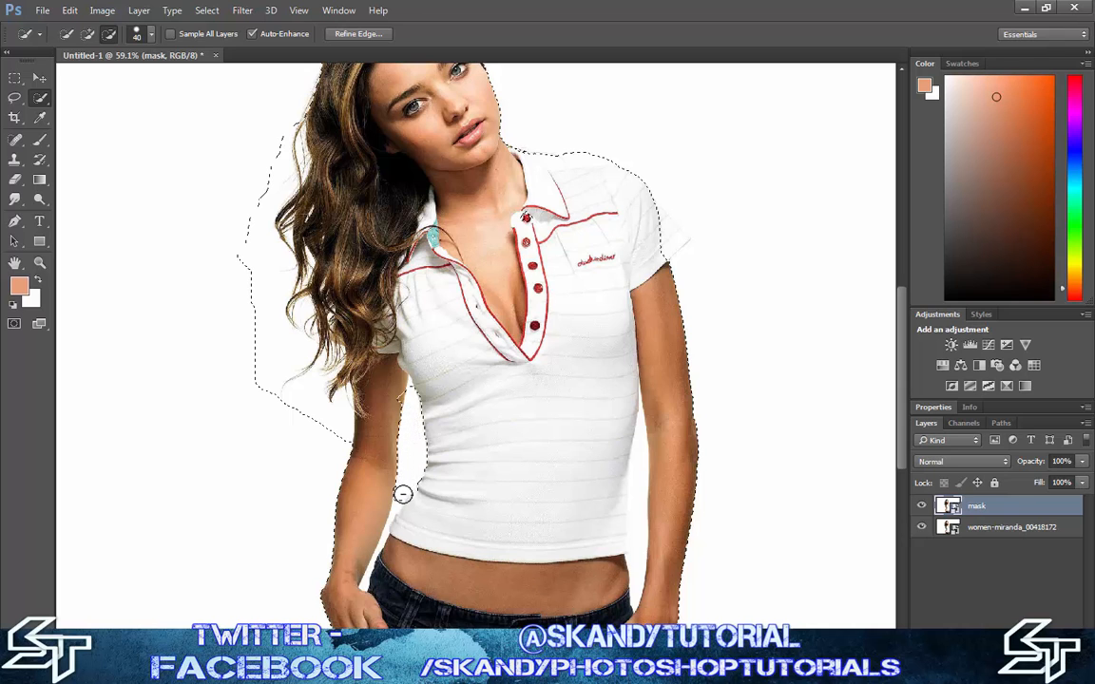
pyautogui.press('[')
pyautogui.press('[')
pyautogui.press('[')
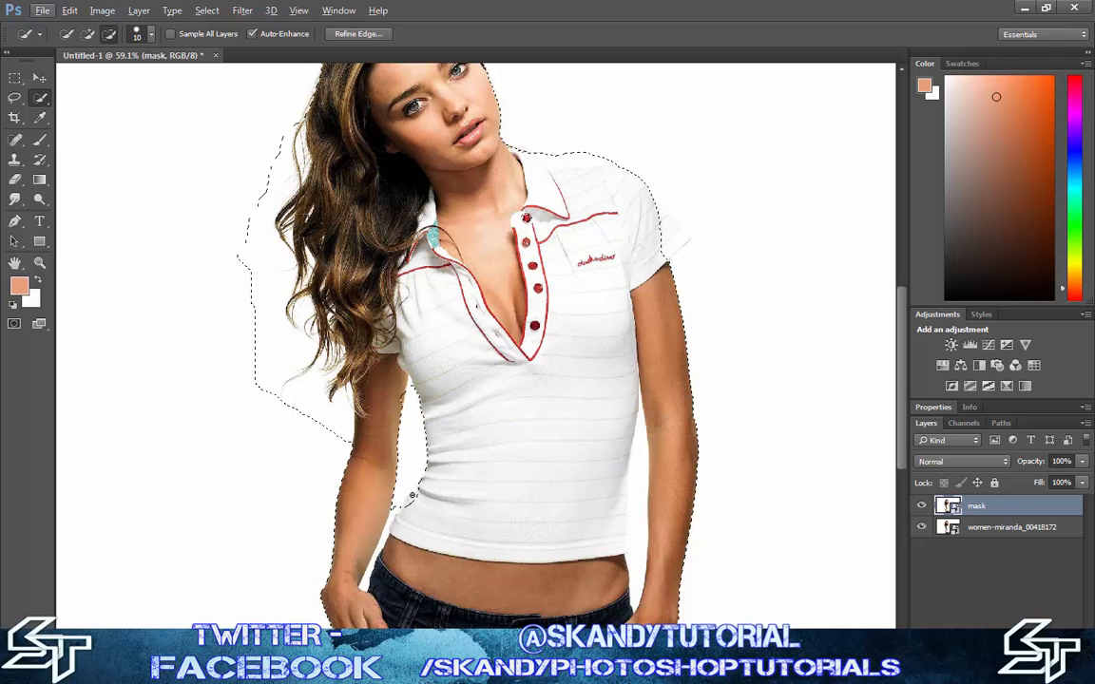
# Subtract the white gap between the other arm and the shirt from the selection with a 45 px brush
pyautogui.press('alt')
pyautogui.press(']')
pyautogui.press(']')
pyautogui.press(']')
pyautogui.press(']')
pyautogui.press(']')
pyautogui.press(']')
pyautogui.press(']')
pyautogui.press('alt')
pyautogui.moveTo(633, 461)
pyautogui.mouseDown()
pyautogui.moveTo(635, 593)
pyautogui.moveTo(640, 447)
pyautogui.mouseUp()
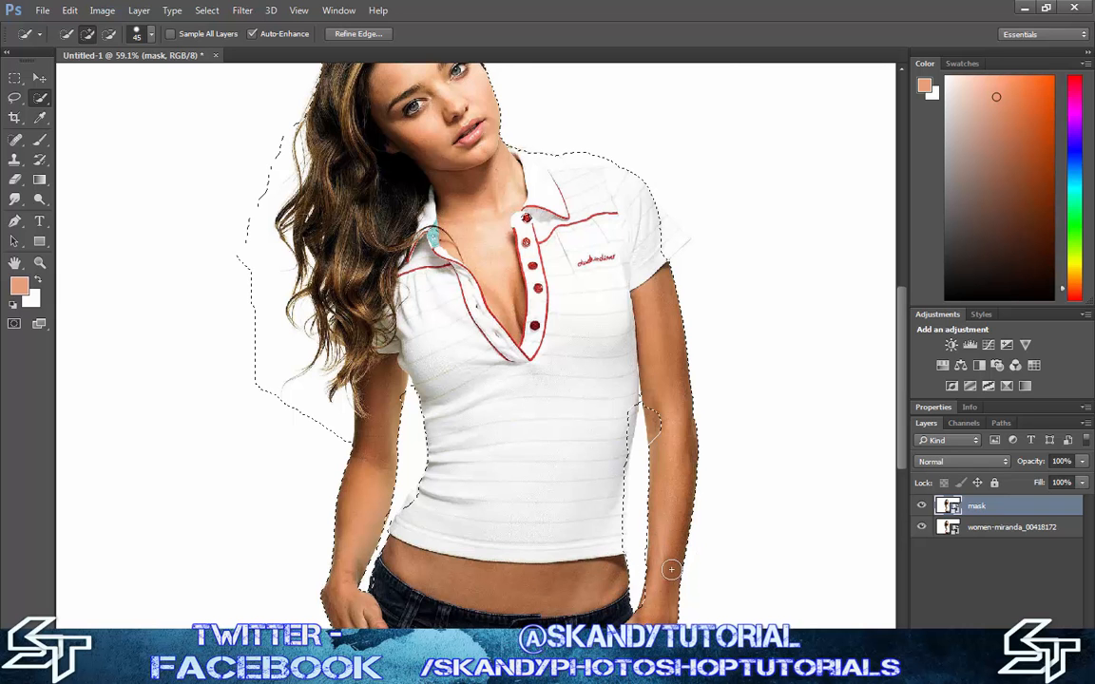
# Clean up the selection along that forearm's inner edge by subtracting background and adding back the cut-off skin
pyautogui.scroll(6, 672, 569)
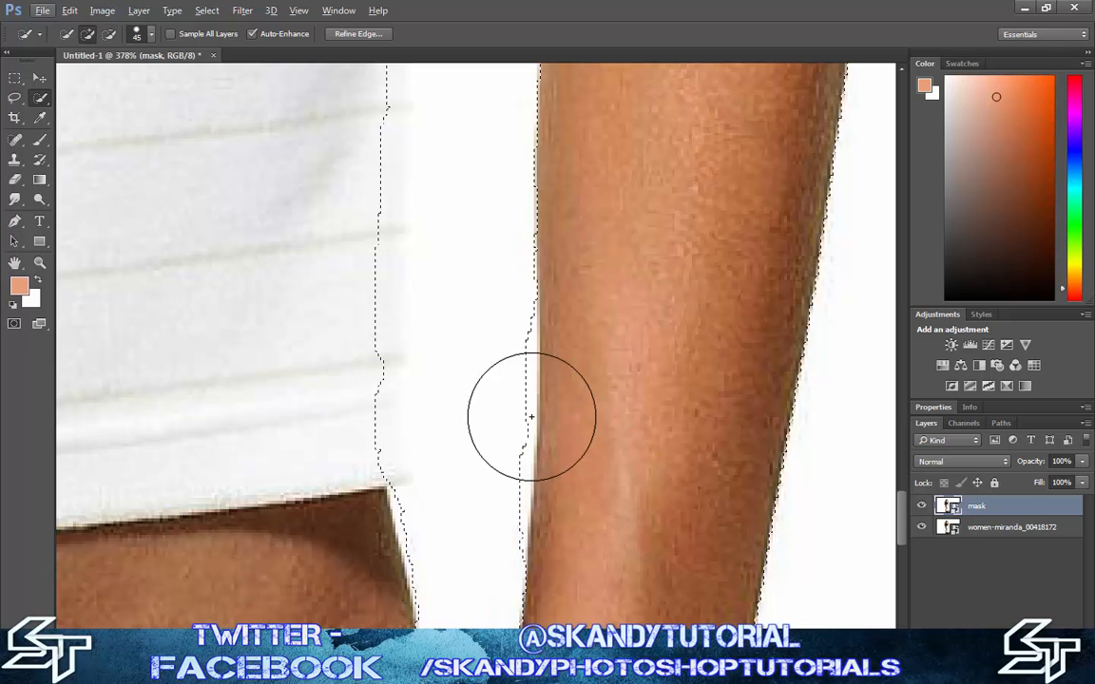
pyautogui.press('alt')
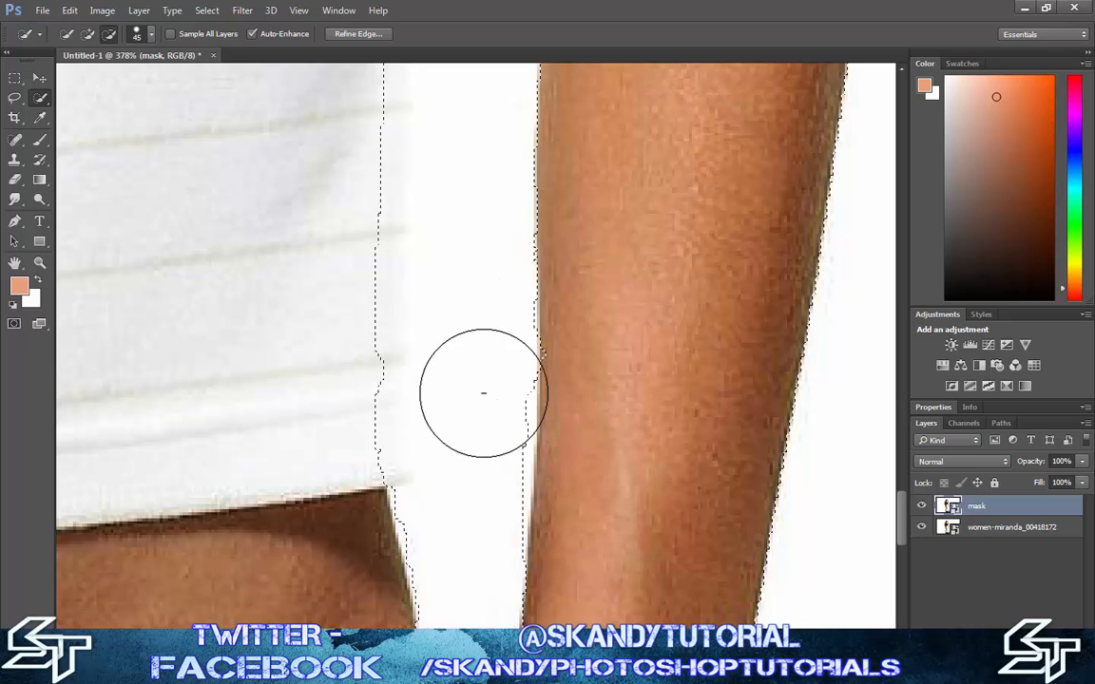
pyautogui.moveTo(483, 393)
pyautogui.mouseDown()
pyautogui.moveTo(478, 502)
pyautogui.moveTo(480, 452)
pyautogui.mouseUp()
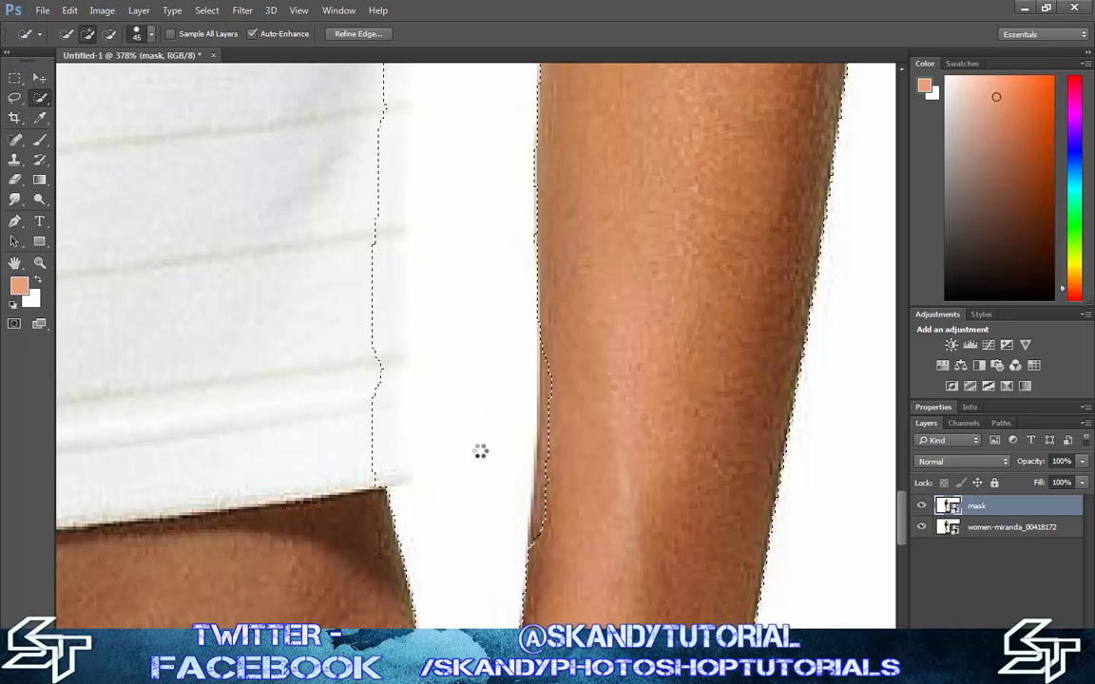
pyautogui.moveTo(582, 391)
pyautogui.mouseDown()
pyautogui.moveTo(643, 388)
pyautogui.moveTo(610, 394)
pyautogui.moveTo(598, 448)
pyautogui.mouseUp()
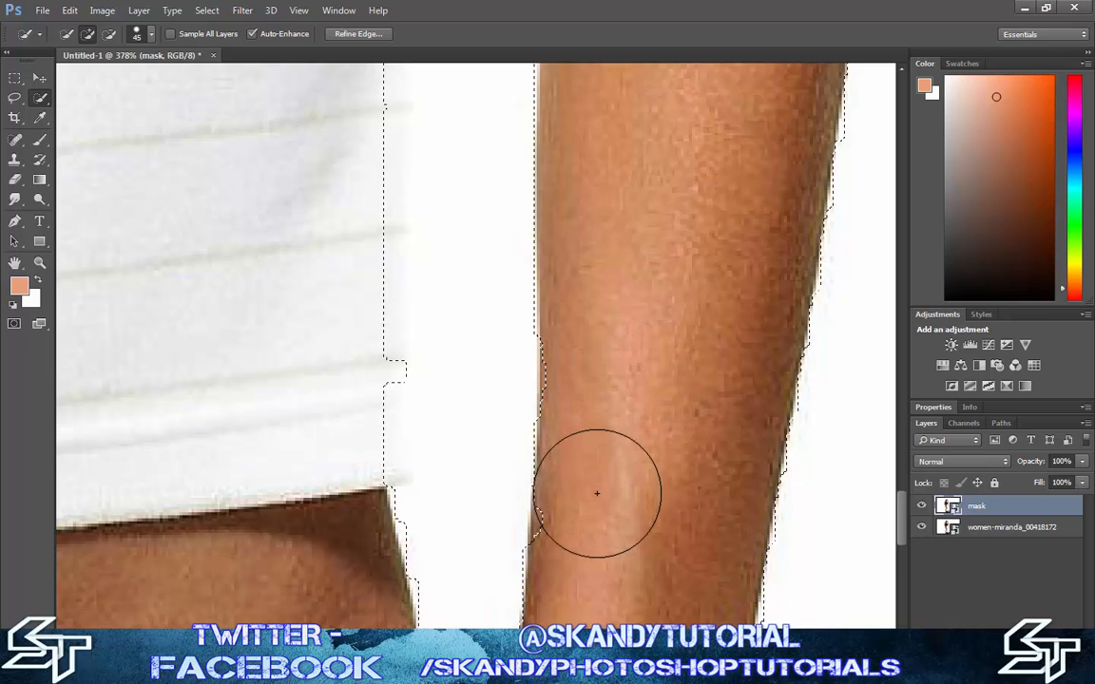
pyautogui.moveTo(612, 376); pyautogui.dragTo(602, 418)
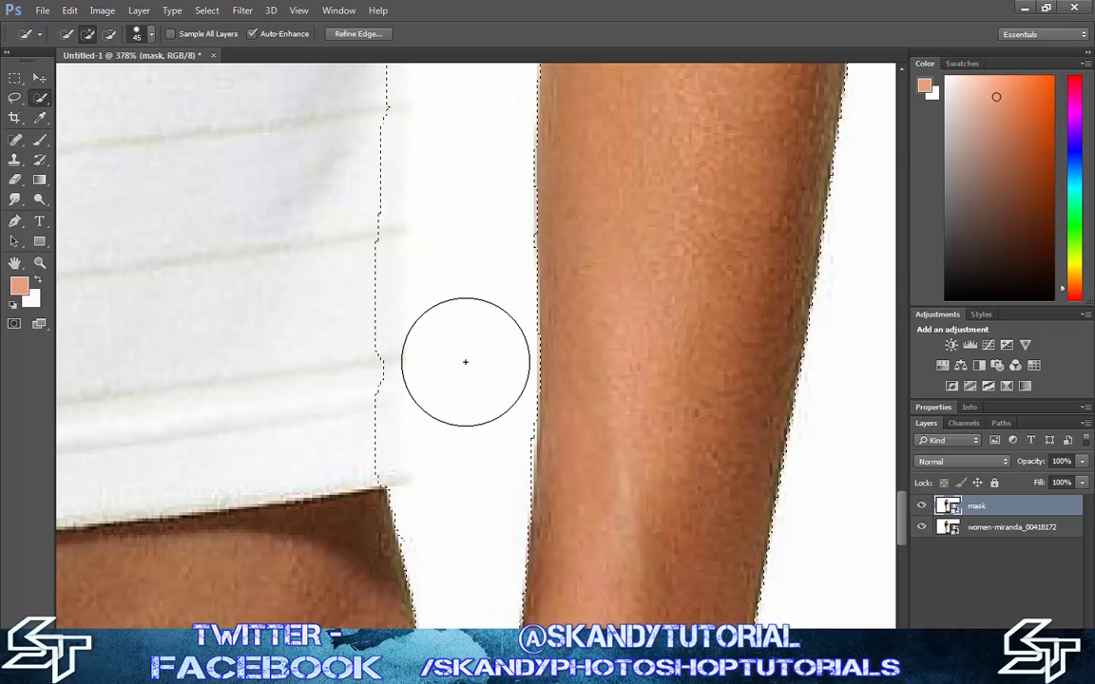
# Add the missing inner wrist edge beside the jeans to the selection using a 10 px brush
pyautogui.scroll(-5, 450, 447)
pyautogui.scroll(-2, 450, 440)
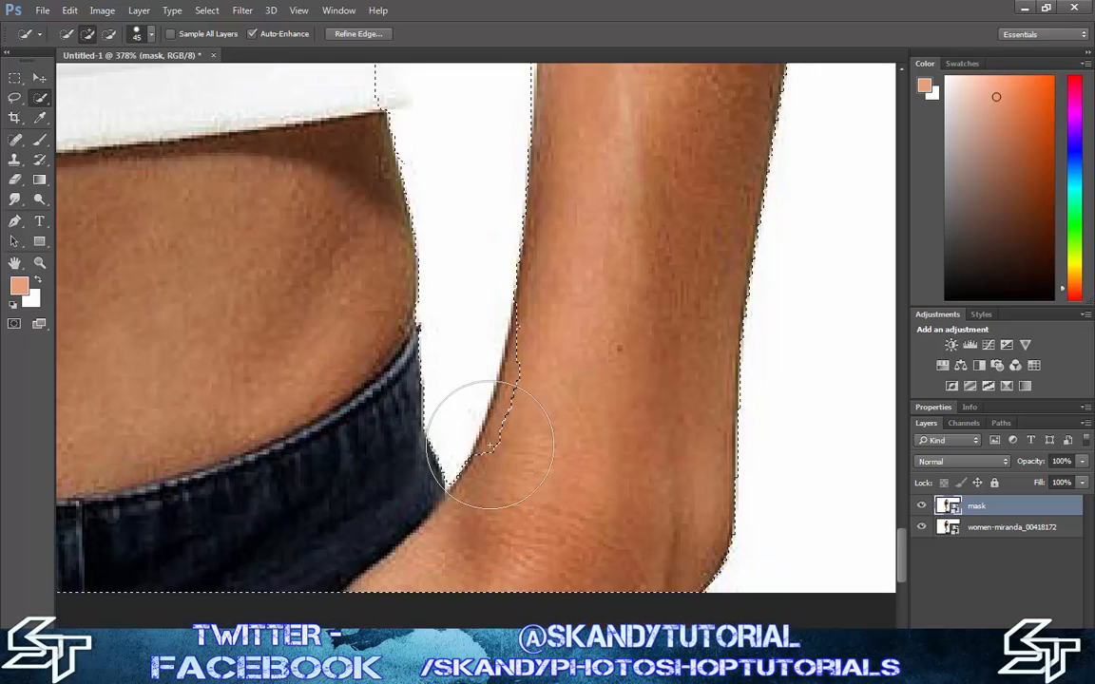
pyautogui.press('[')
pyautogui.press('[')
pyautogui.press('[')
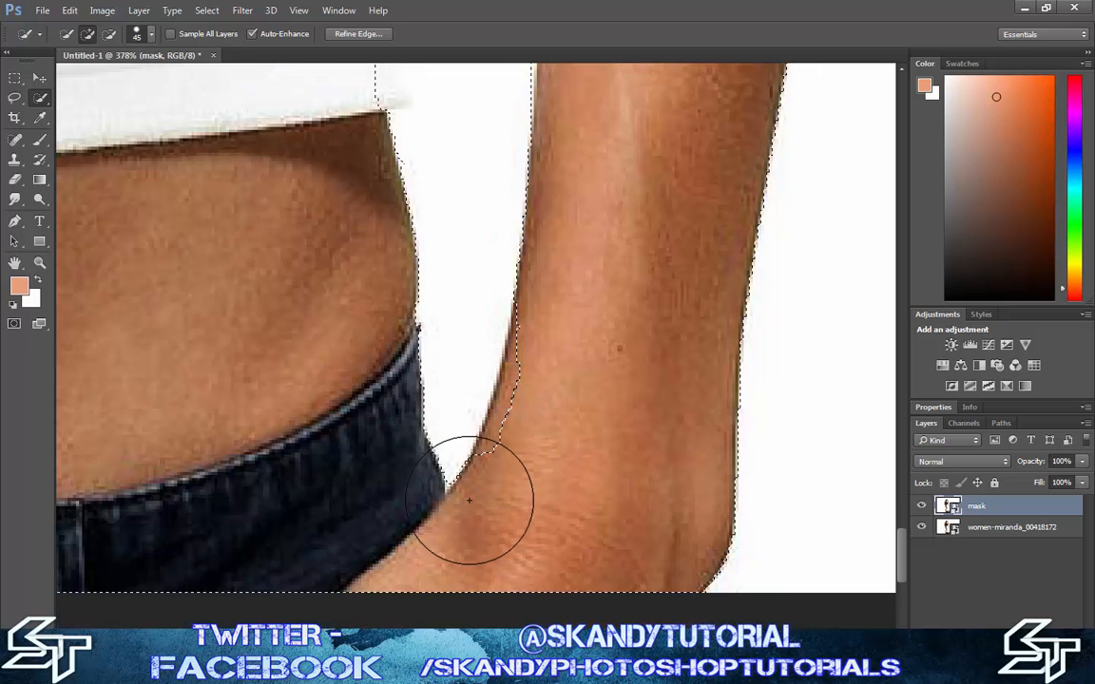
pyautogui.press('[')
pyautogui.press('[')
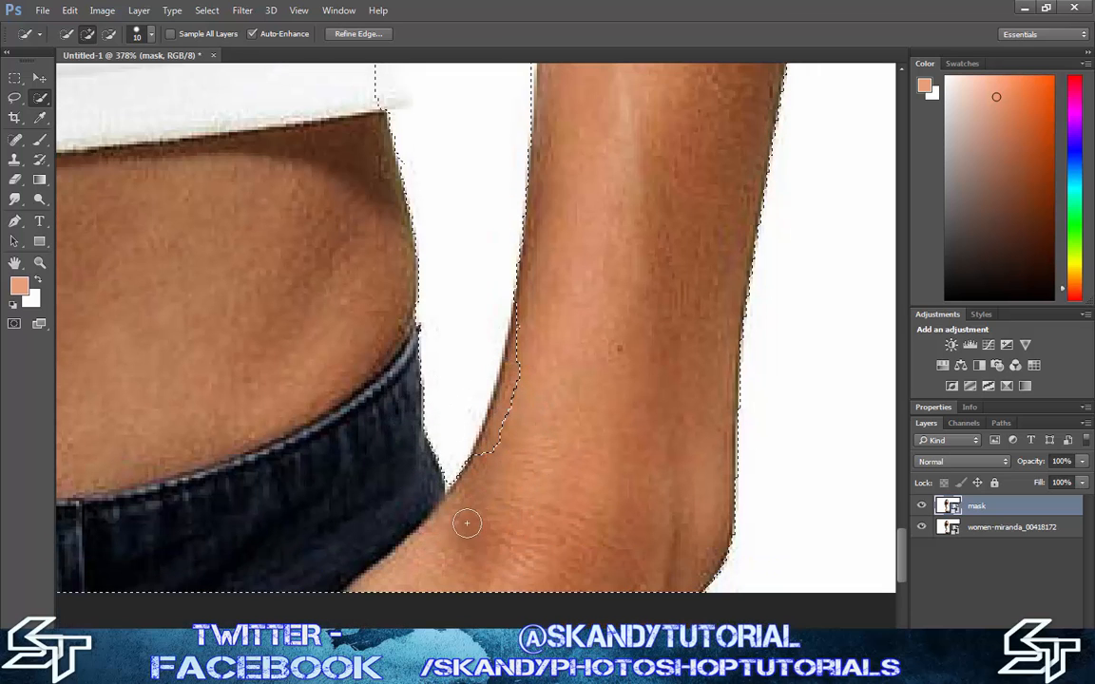
pyautogui.moveTo(533, 457); pyautogui.dragTo(500, 453)
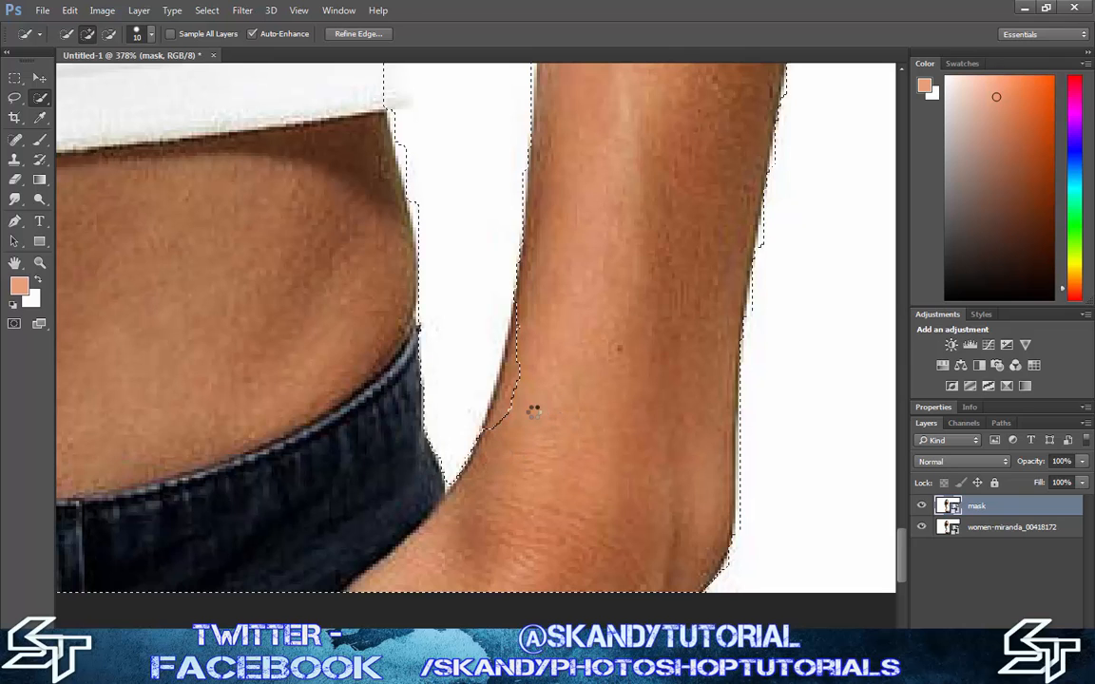
pyautogui.moveTo(517, 407); pyautogui.dragTo(562, 426)
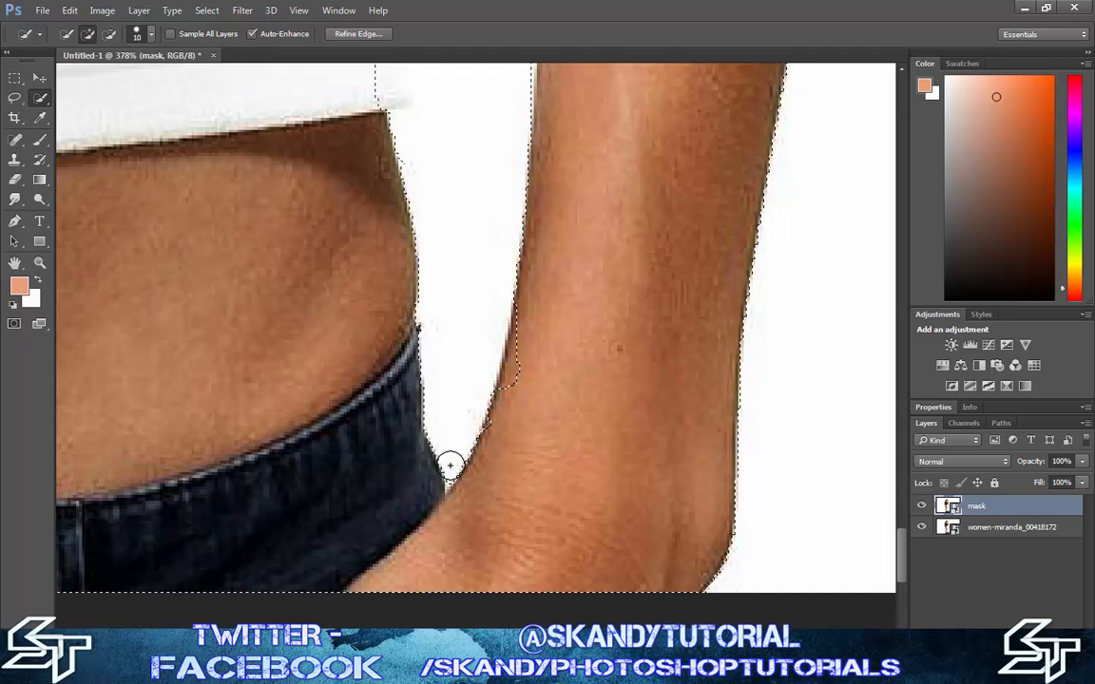
pyautogui.moveTo(503, 455)
pyautogui.mouseDown()
pyautogui.moveTo(501, 444)
pyautogui.moveTo(495, 501)
pyautogui.moveTo(429, 519)
pyautogui.mouseUp()
pyautogui.moveTo(533, 417); pyautogui.dragTo(512, 343)
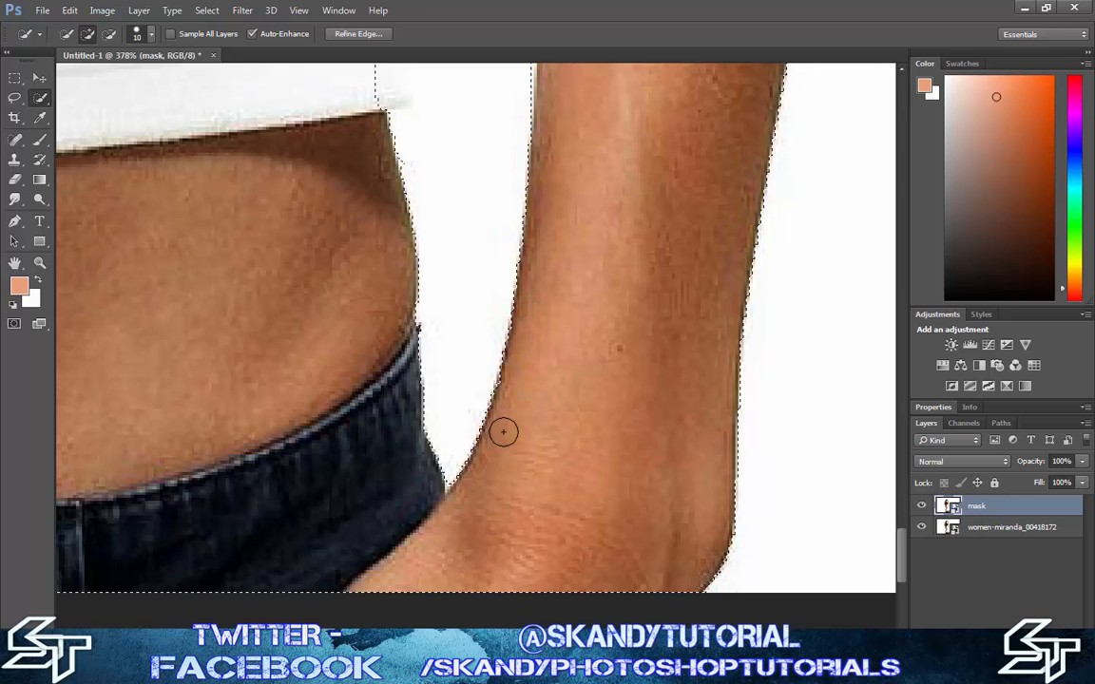
# Add the shirt's missing side edge, from the hem corner up across the lower stripes, to the selection
pyautogui.scroll(10, 384, 482)
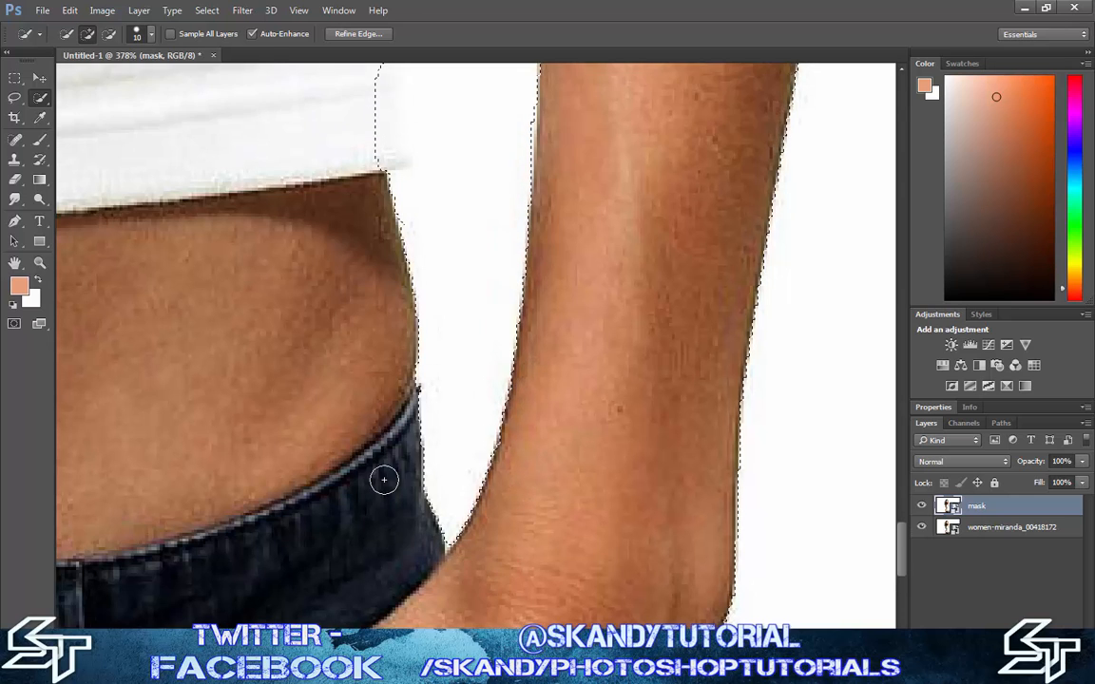
pyautogui.scroll(1, 350, 467)
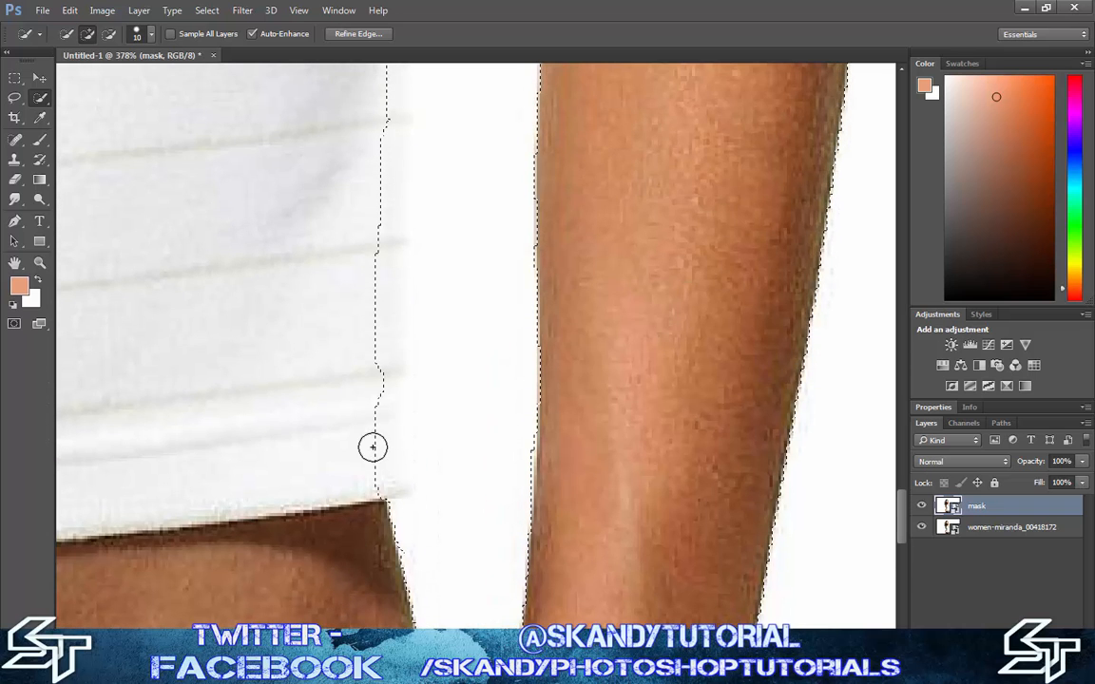
pyautogui.moveTo(354, 432); pyautogui.dragTo(361, 431)
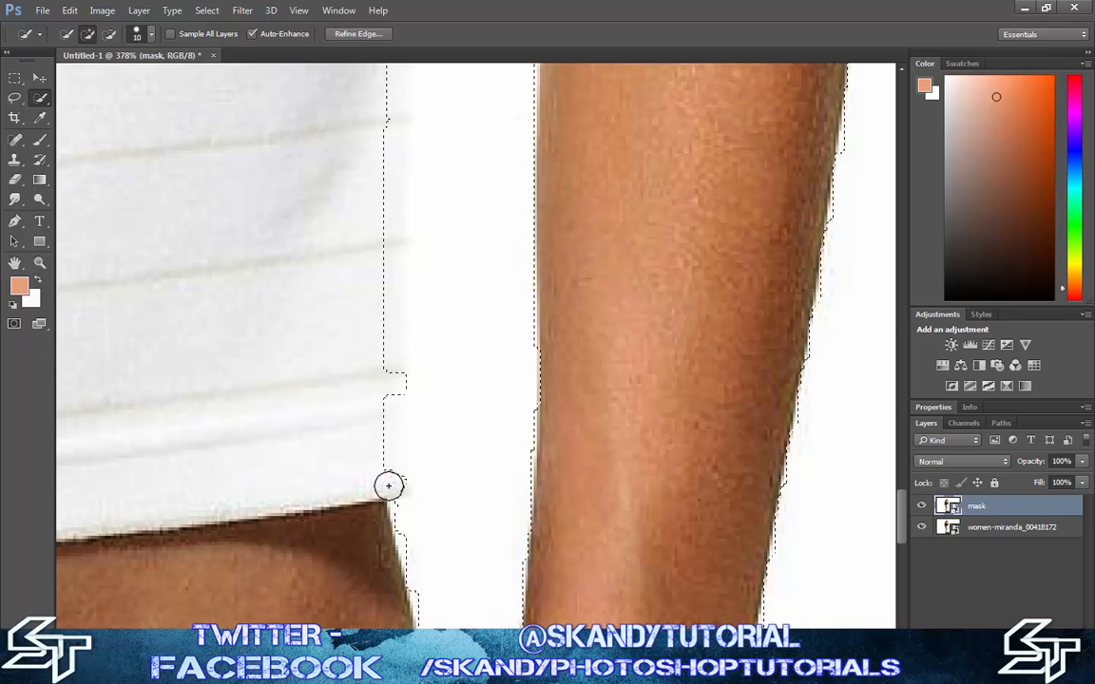
pyautogui.moveTo(387, 486); pyautogui.dragTo(326, 488)
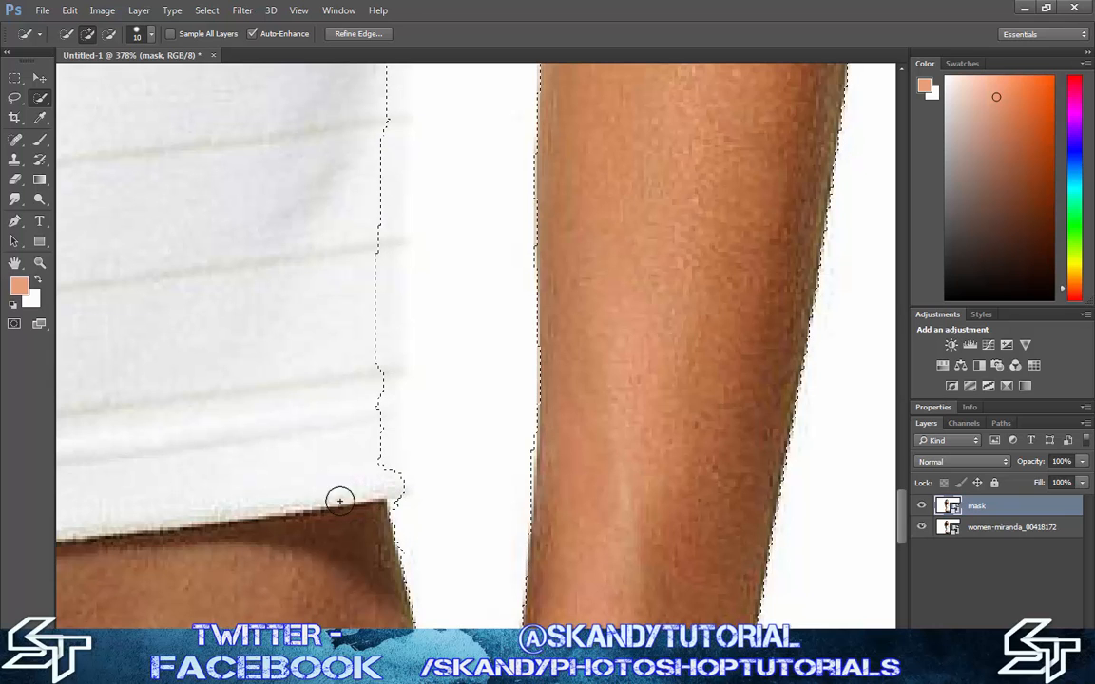
pyautogui.click(363, 381)
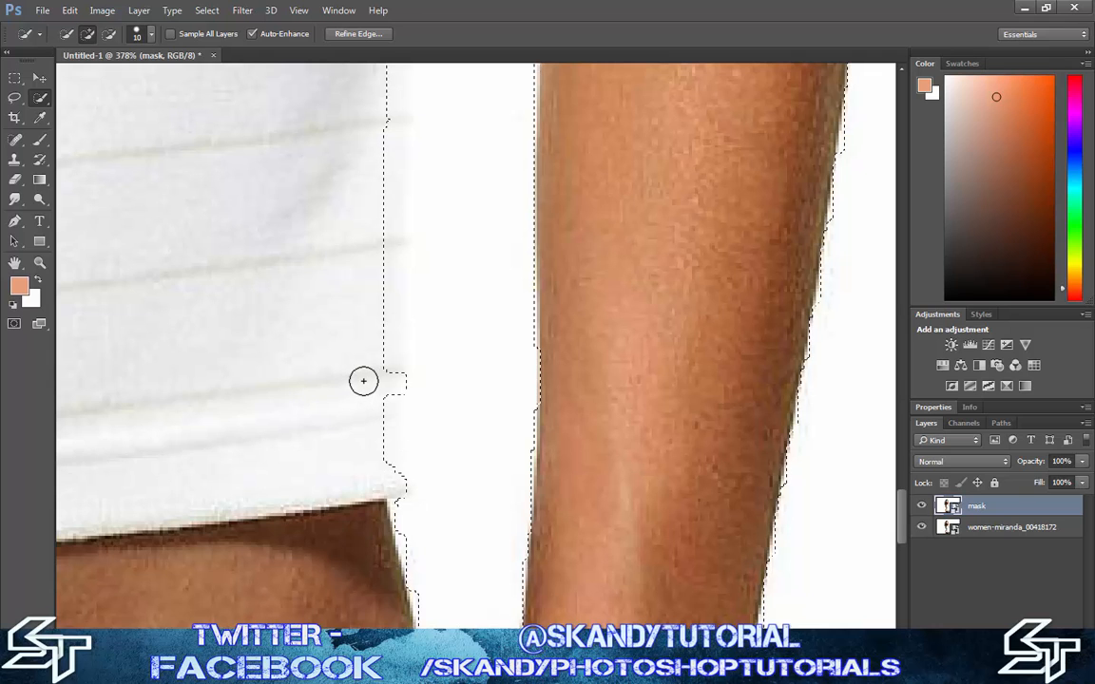
pyautogui.moveTo(363, 381); pyautogui.dragTo(392, 364)
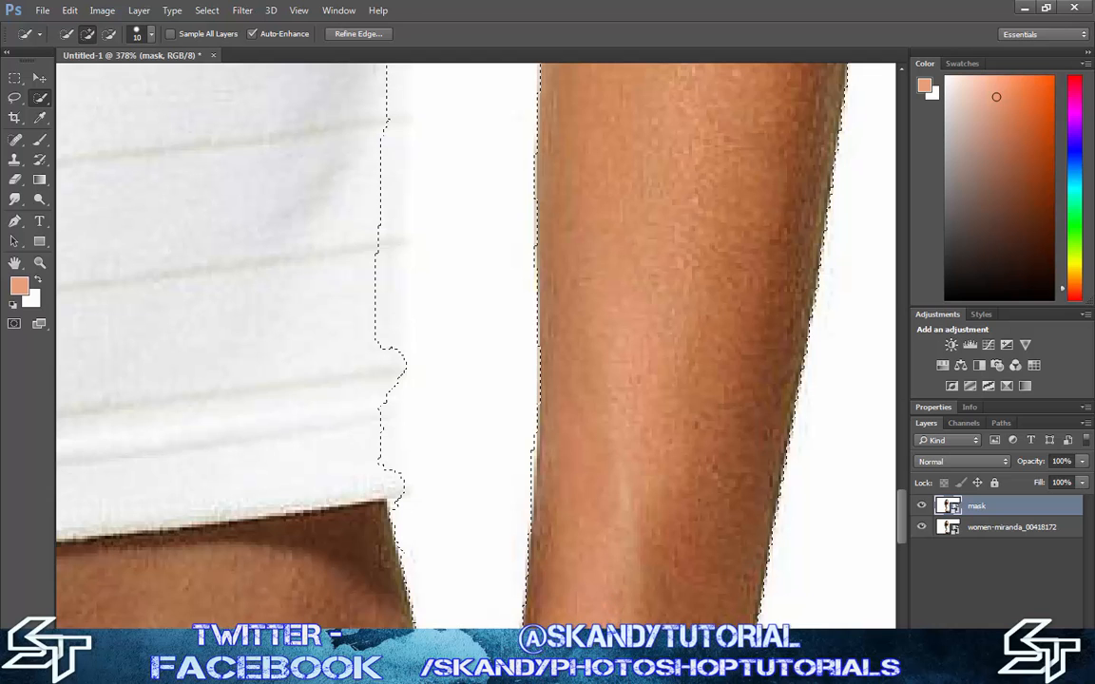
pyautogui.moveTo(350, 236)
pyautogui.mouseDown()
pyautogui.moveTo(363, 236)
pyautogui.moveTo(383, 280)
pyautogui.moveTo(384, 320)
pyautogui.moveTo(369, 227)
pyautogui.moveTo(379, 211)
pyautogui.moveTo(378, 97)
pyautogui.moveTo(371, 203)
pyautogui.mouseUp()
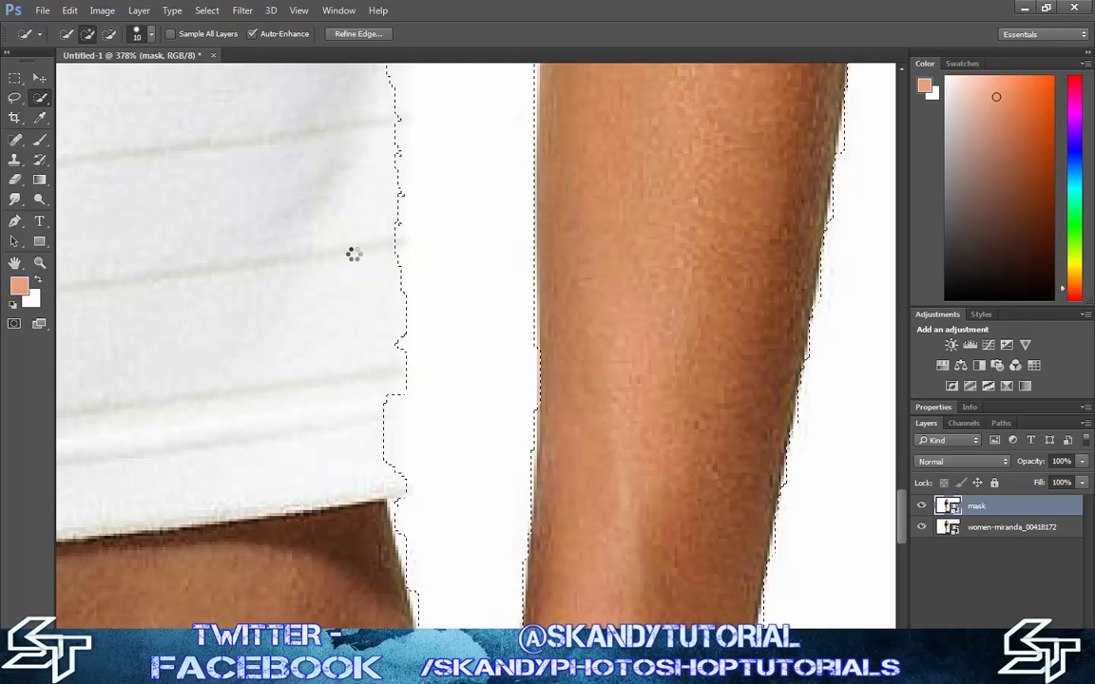
# Continue adding the shirt's side edge to the selection farther up toward the waist
pyautogui.scroll(1, 353, 252)
pyautogui.scroll(3, 353, 252)
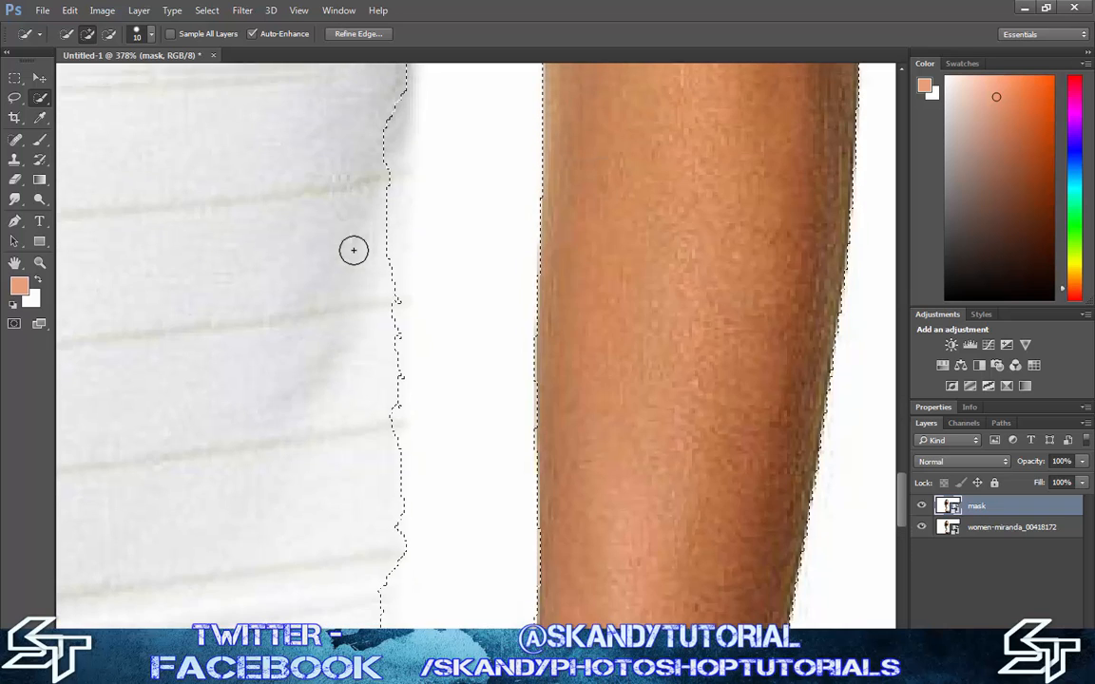
pyautogui.scroll(3, 354, 250)
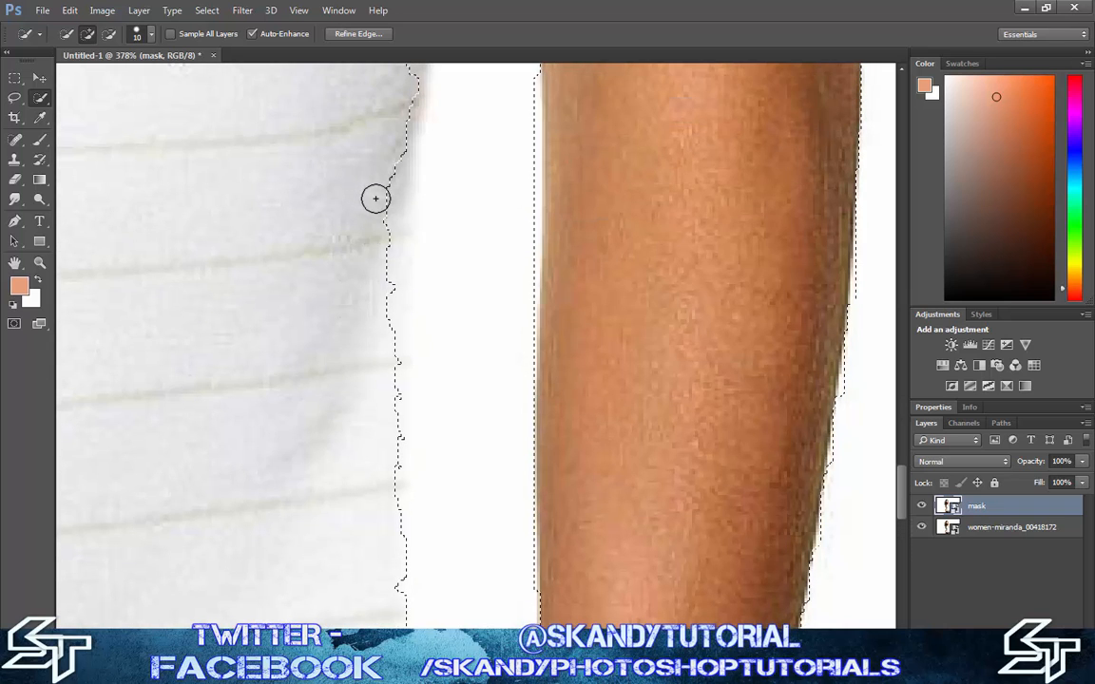
pyautogui.moveTo(375, 199)
pyautogui.mouseDown()
pyautogui.moveTo(383, 274)
pyautogui.moveTo(396, 170)
pyautogui.moveTo(386, 472)
pyautogui.mouseUp()
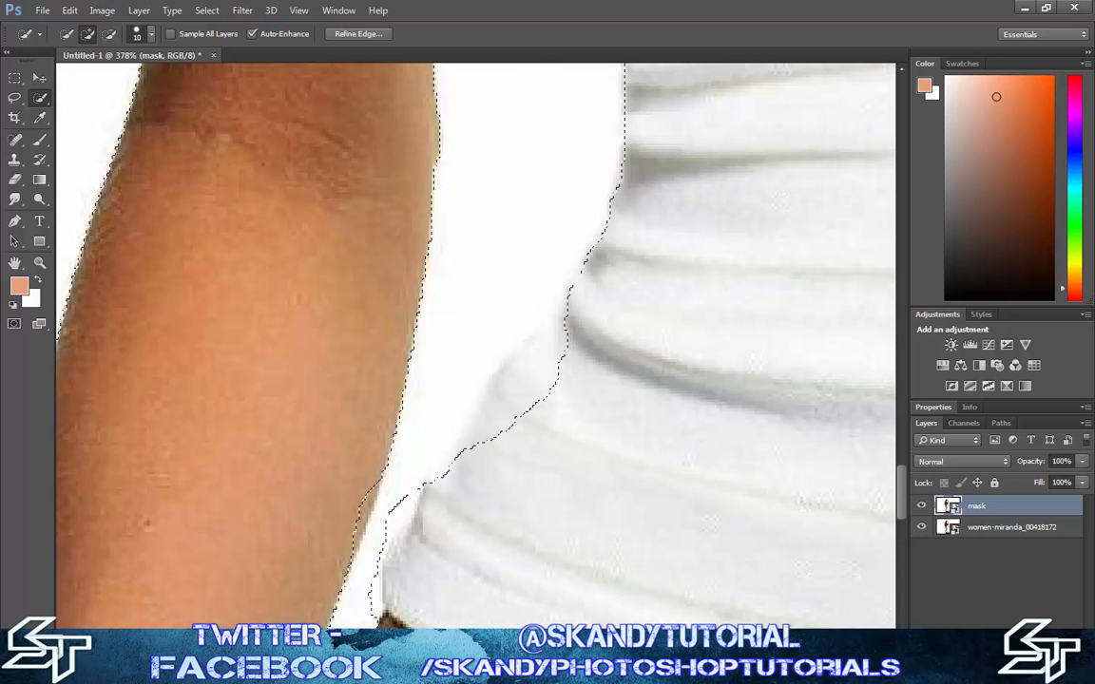
# Add the shirt's missing side fold beside the forearm to the selection and tidy its edge with a smaller brush
pyautogui.moveTo(532, 380)
pyautogui.mouseDown()
pyautogui.moveTo(474, 381)
pyautogui.moveTo(496, 442)
pyautogui.moveTo(580, 396)
pyautogui.moveTo(548, 381)
pyautogui.moveTo(530, 401)
pyautogui.mouseUp()
pyautogui.press(']')
pyautogui.press(']')
pyautogui.press(']')
pyautogui.press(']')
pyautogui.press(']')
pyautogui.press('[')
pyautogui.press('[')
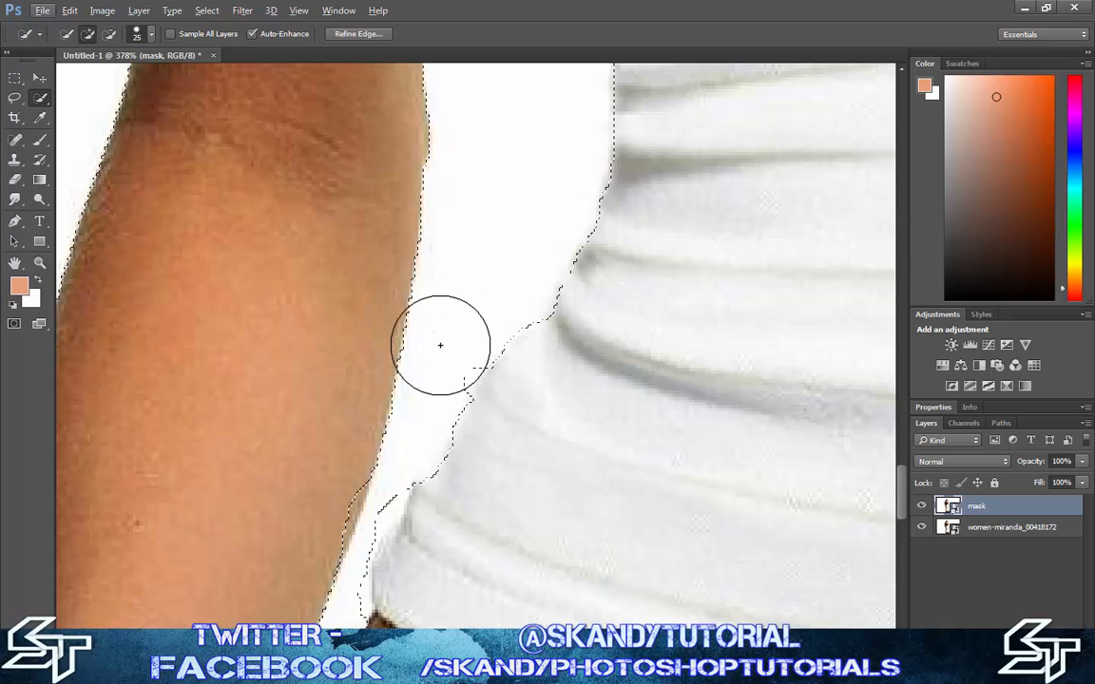
pyautogui.press('[')
pyautogui.press('[')
pyautogui.press('[')
pyautogui.moveTo(455, 361); pyautogui.dragTo(435, 391)
# Clean up the selection edges in the narrow gap between the shirt's hem corner and the forearm
pyautogui.moveTo(384, 499)
pyautogui.mouseDown()
pyautogui.moveTo(387, 518)
pyautogui.moveTo(403, 484)
pyautogui.mouseUp()
pyautogui.scroll(-1, 355, 549)
pyautogui.moveTo(352, 526); pyautogui.dragTo(367, 502)
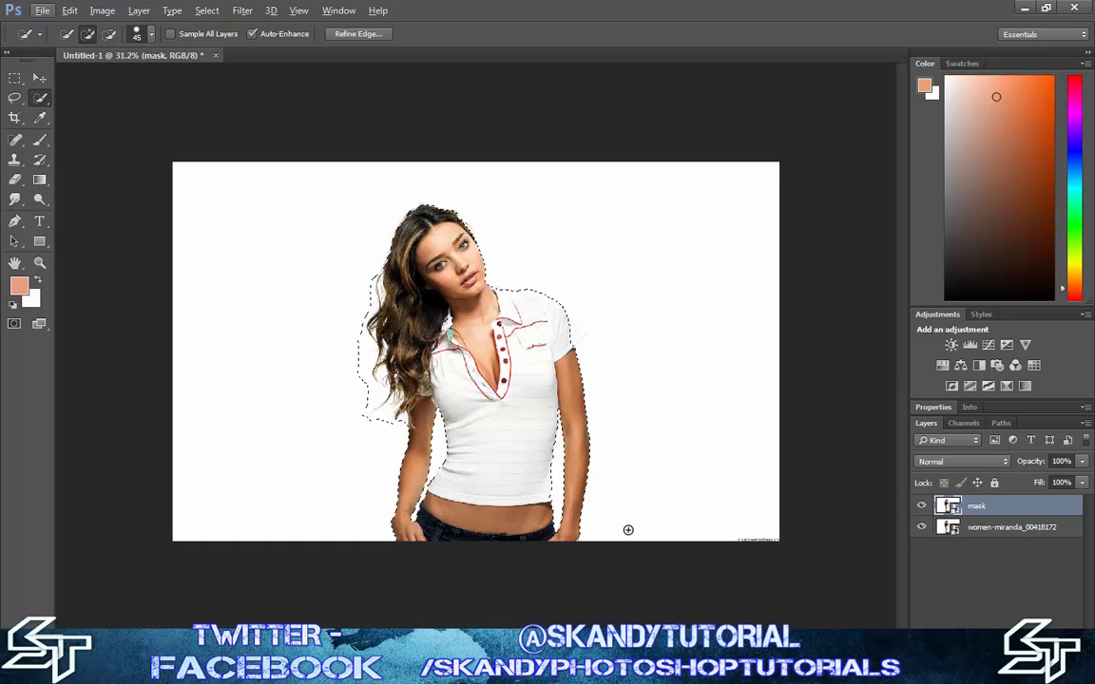
# Open Refine Edge for the selection, compare the Marching Ants view, and set the view mode to Overlay
pyautogui.hotkey('alt', 'ctrl', 'r')
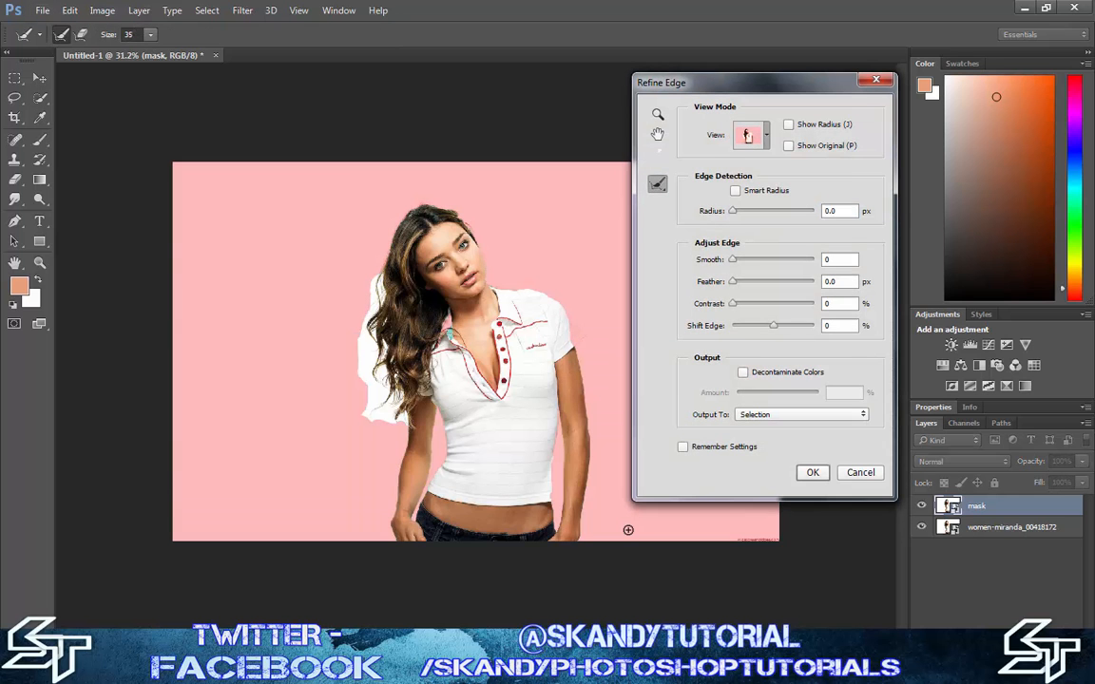
pyautogui.click(748, 136)
pyautogui.press('m')
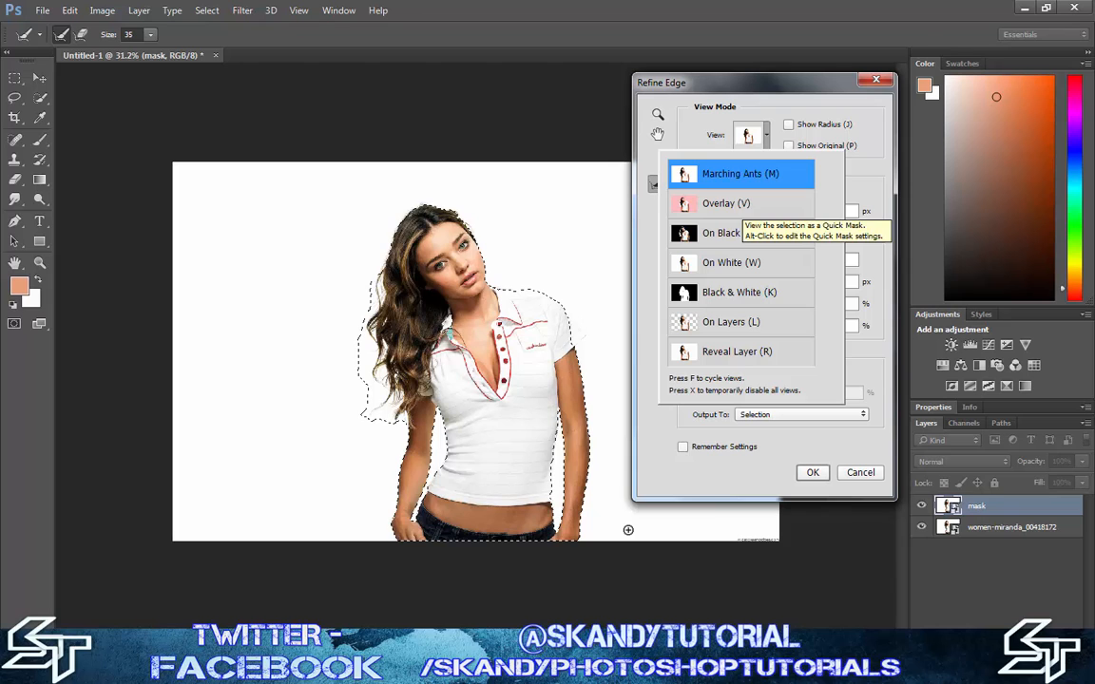
pyautogui.press('v')
pyautogui.click(747, 137)
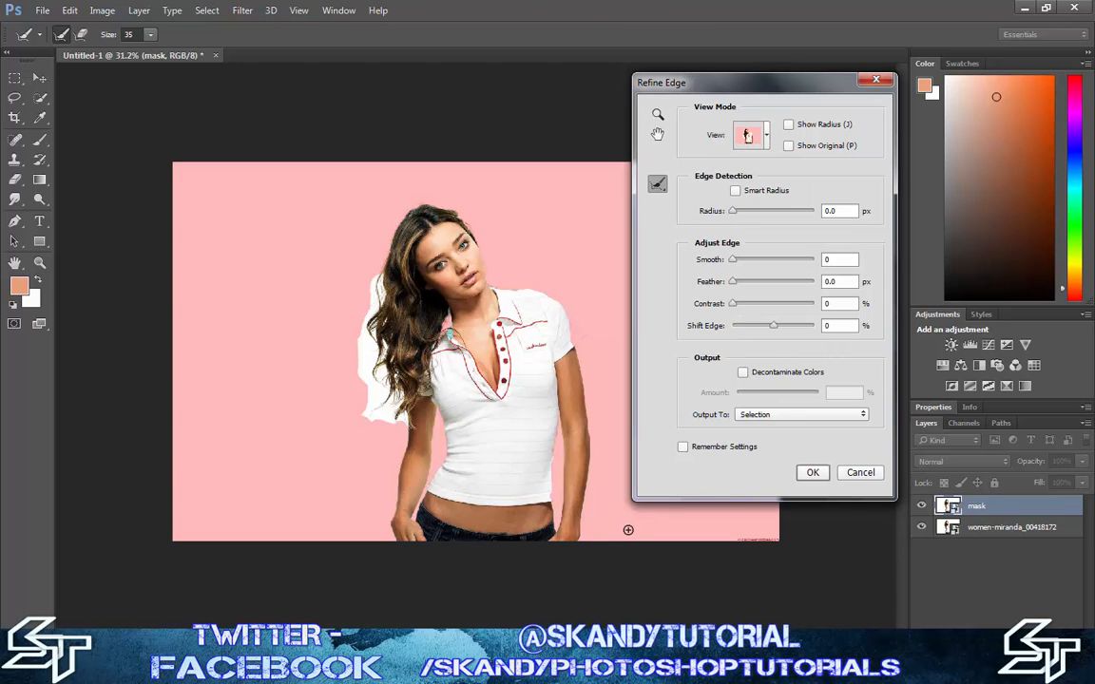
# Paint along the outer edge of the hair with the Refine Radius Tool at size 35 to remove the background
pyautogui.click(656, 183)
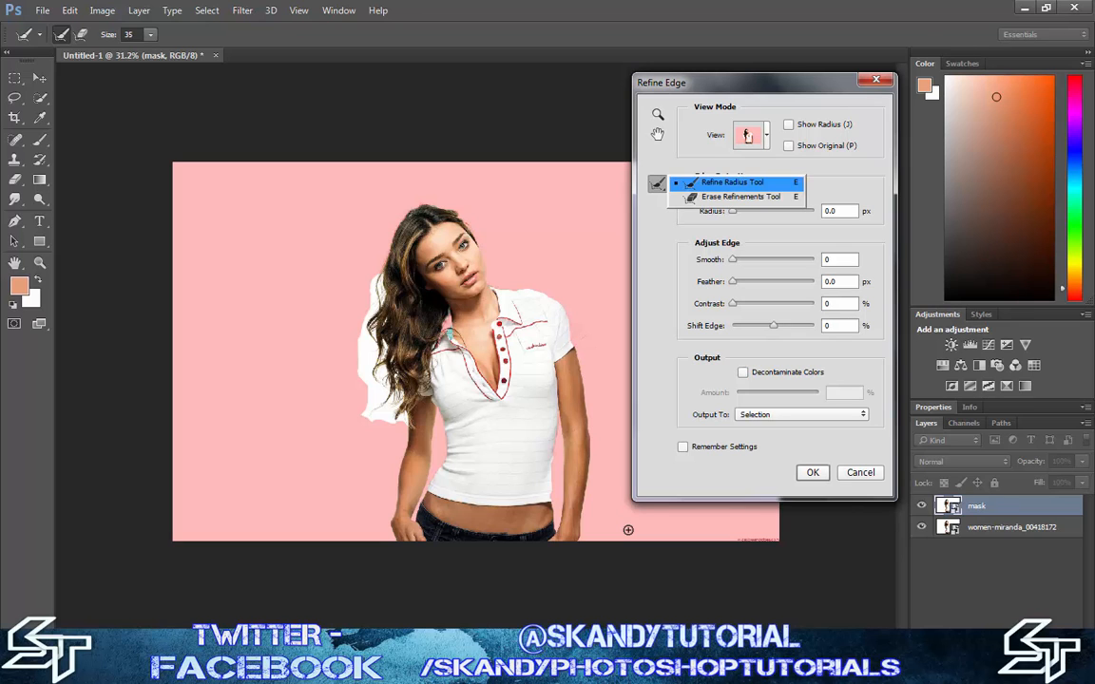
pyautogui.click(732, 181)
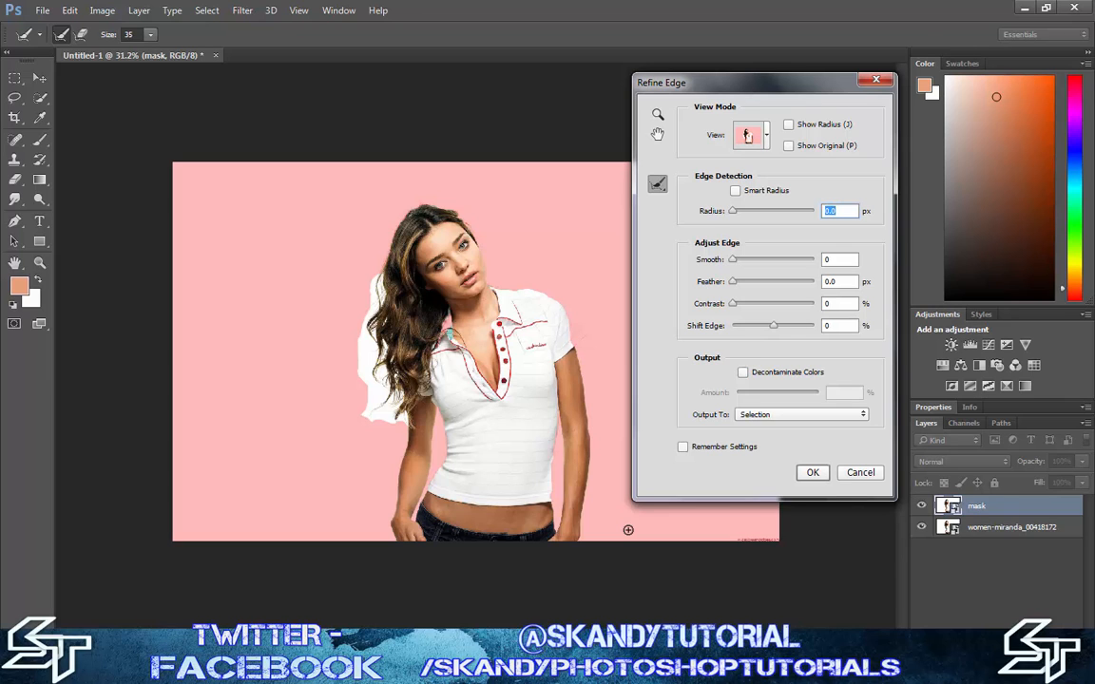
pyautogui.moveTo(378, 275); pyautogui.dragTo(370, 305)
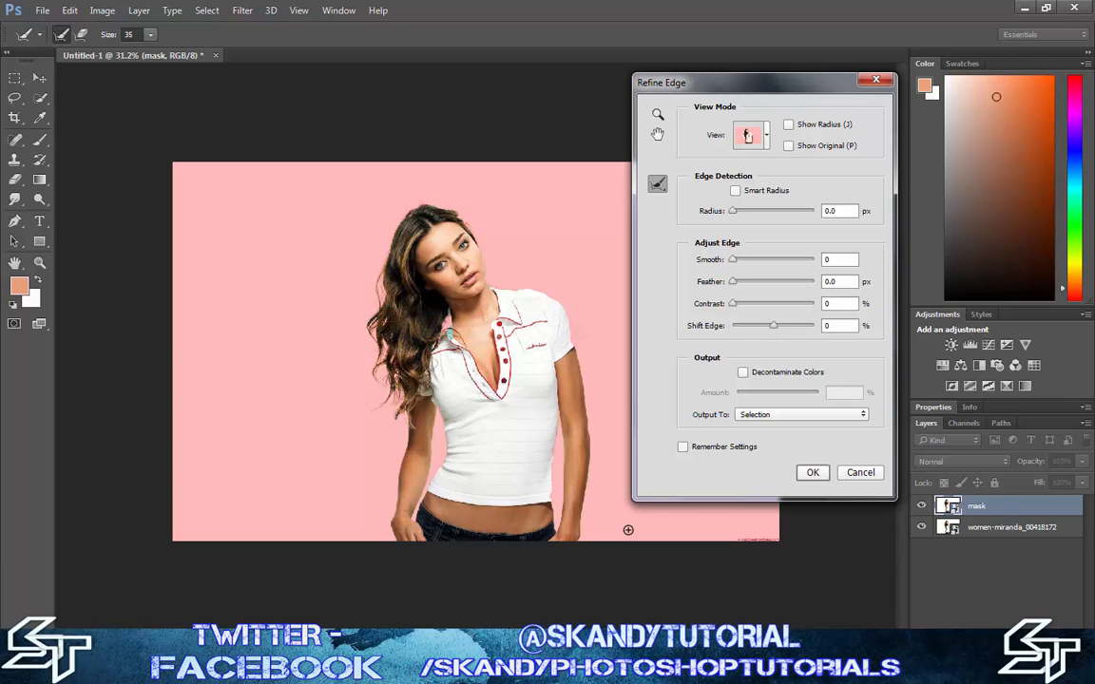
# Switch the refinement preview to Marching Ants and enable Decontaminate Colors with the amount at 100%
pyautogui.click(747, 136)
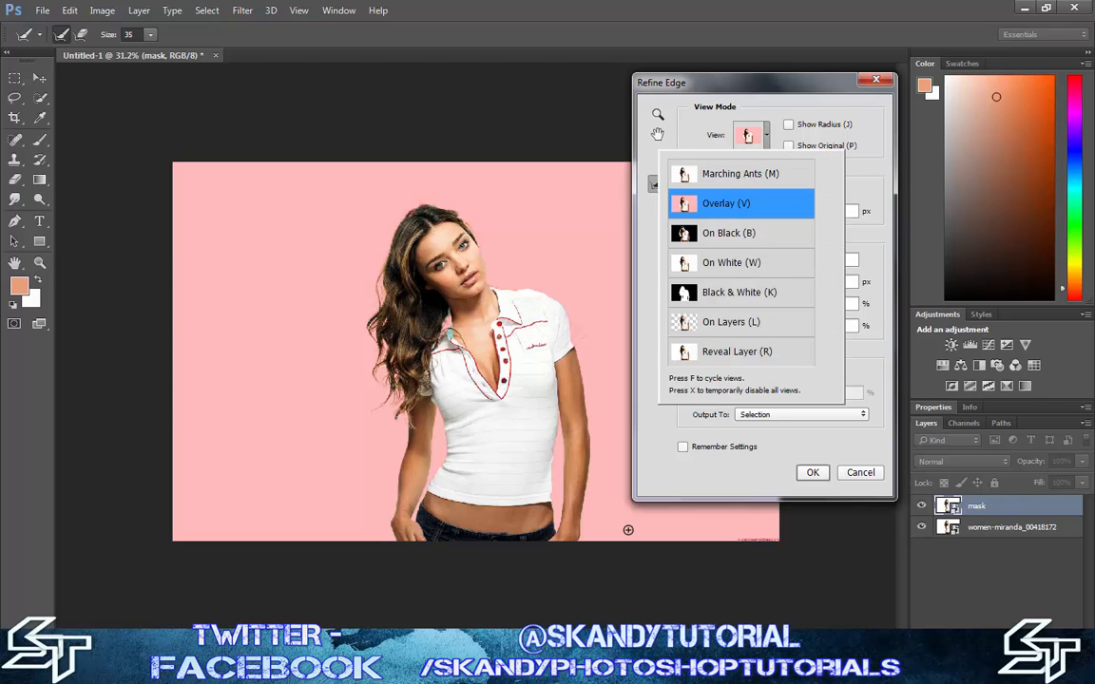
pyautogui.press('Up')
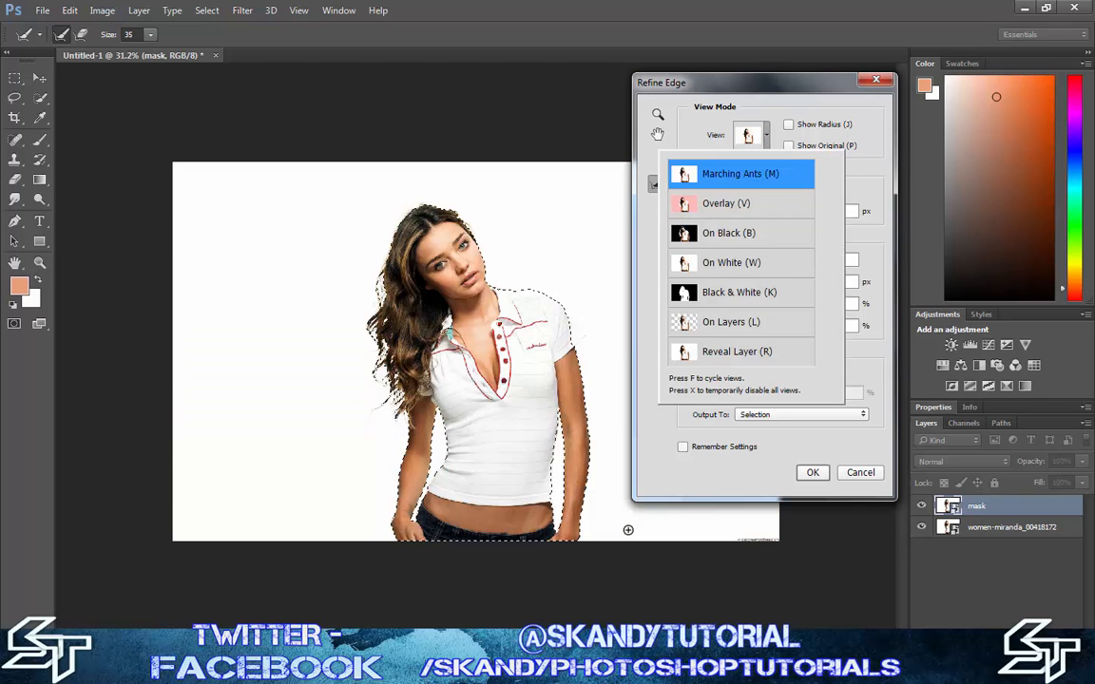
pyautogui.press('Return')
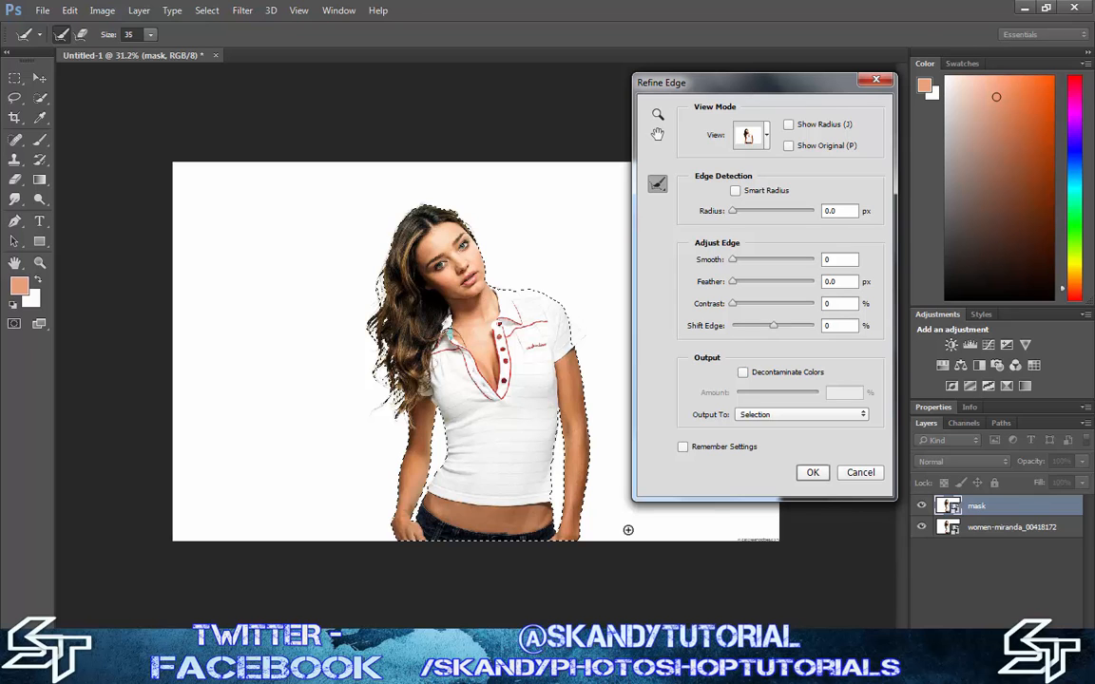
pyautogui.click(743, 371)
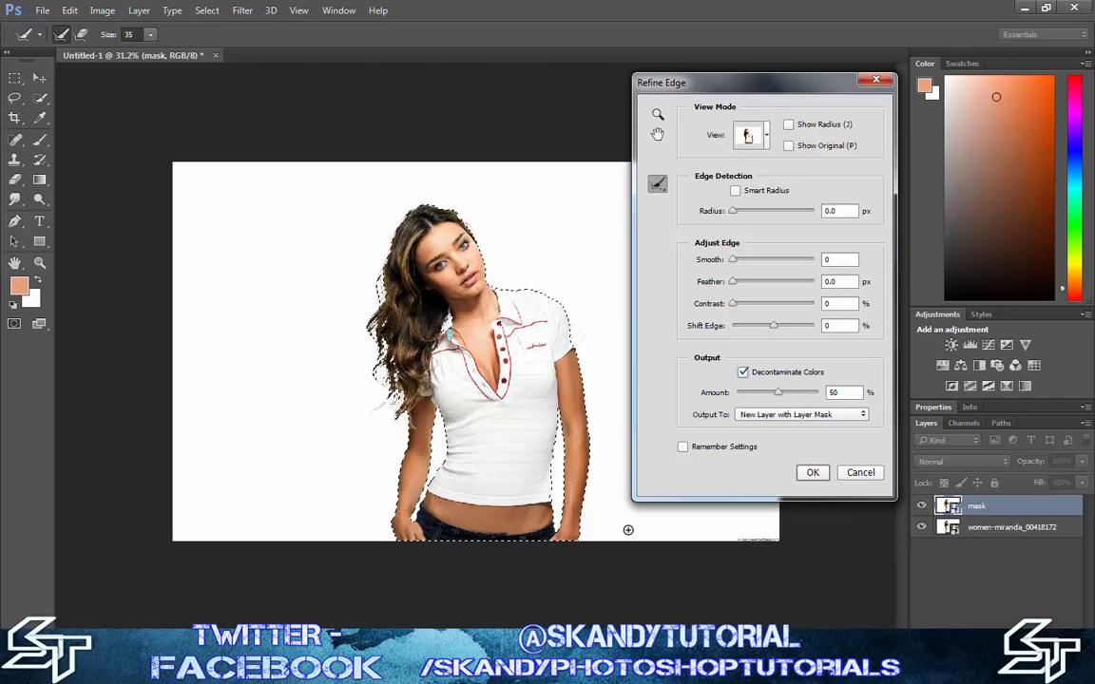
pyautogui.moveTo(778, 393); pyautogui.dragTo(820, 392)
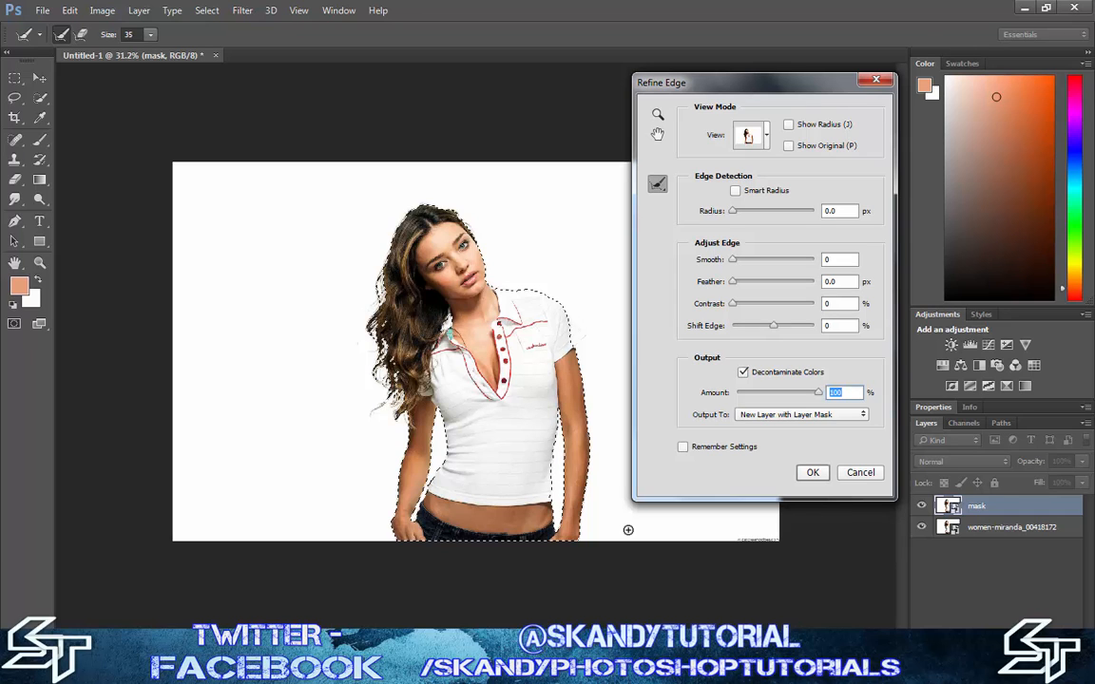
# Set the edge's Smooth to 10 and Contrast to 12%, and fine-tune Feather to a little over 4 px
pyautogui.moveTo(733, 260); pyautogui.dragTo(750, 281)
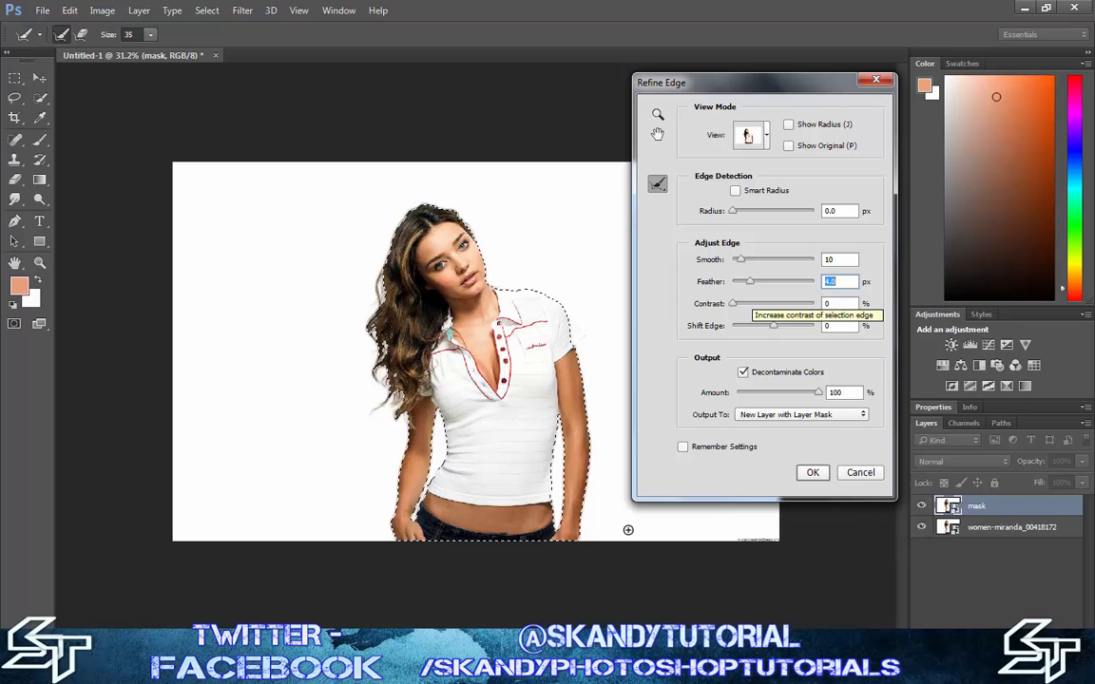
pyautogui.moveTo(732, 304); pyautogui.dragTo(742, 303)
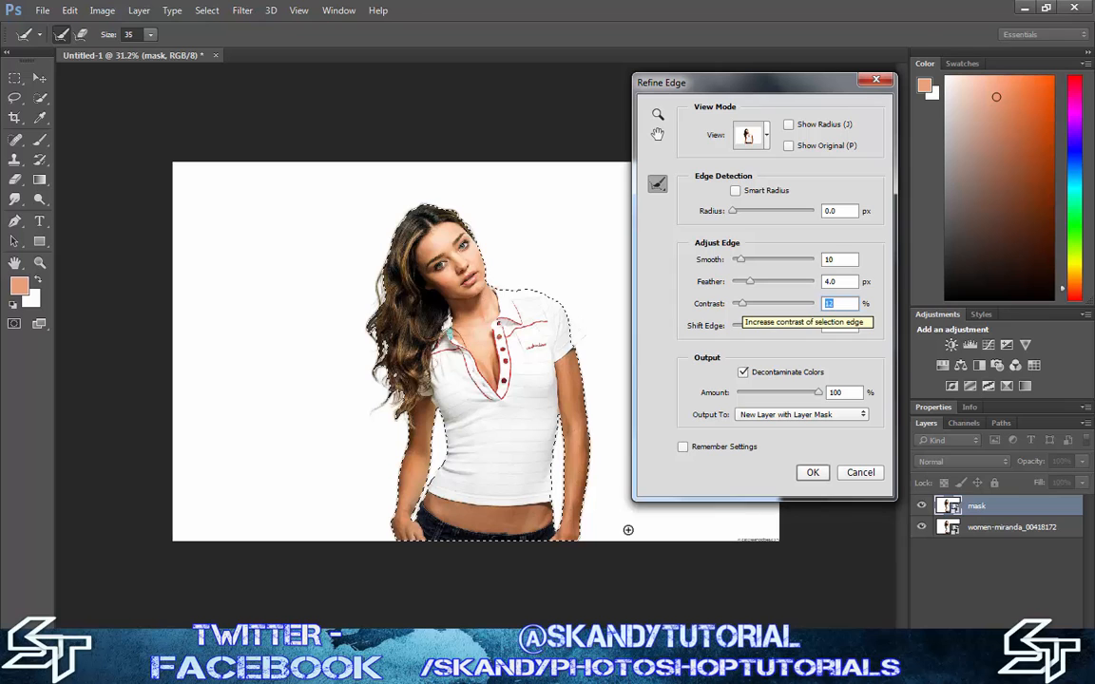
pyautogui.moveTo(750, 281); pyautogui.dragTo(747, 282)
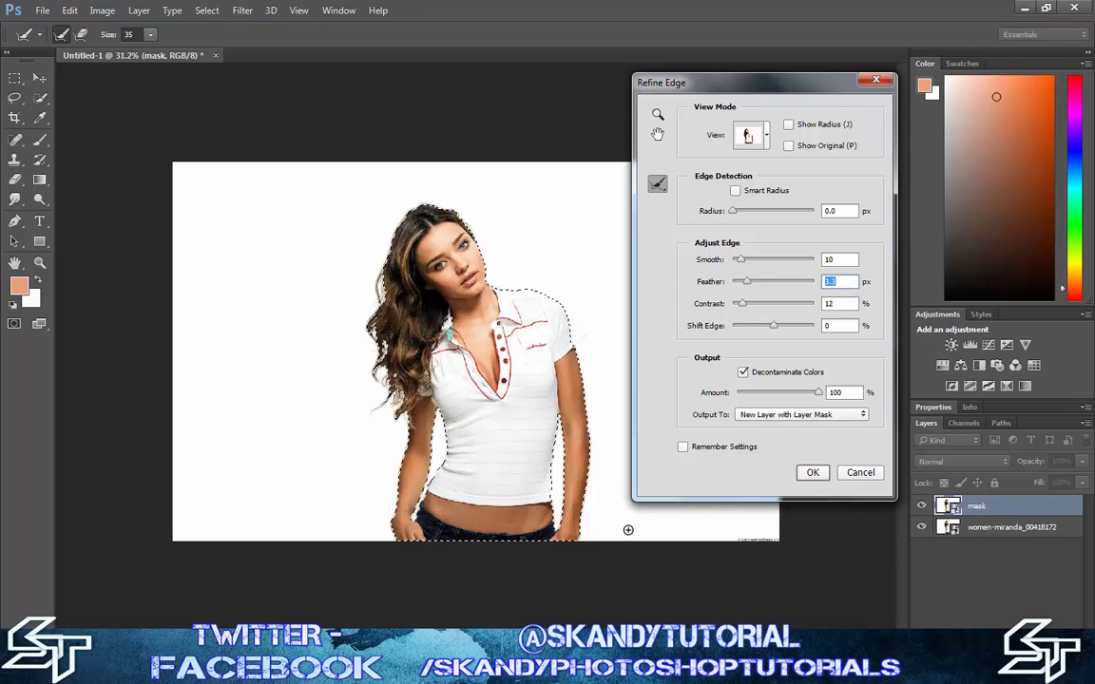
pyautogui.scroll(5, 628, 530)
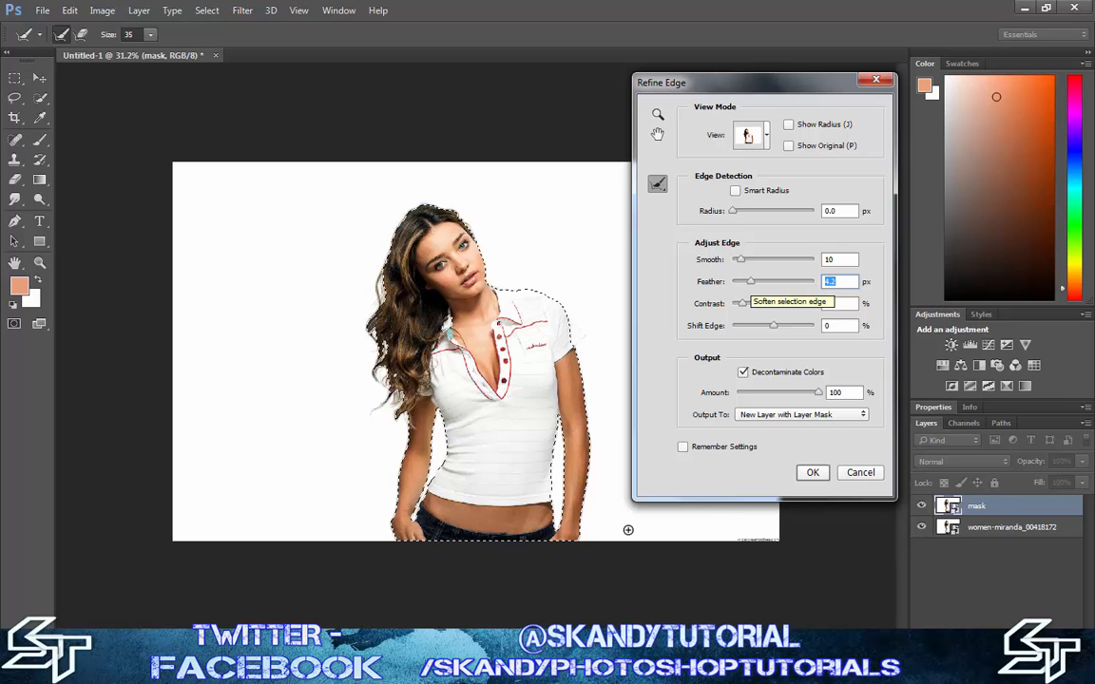
pyautogui.press('Up')
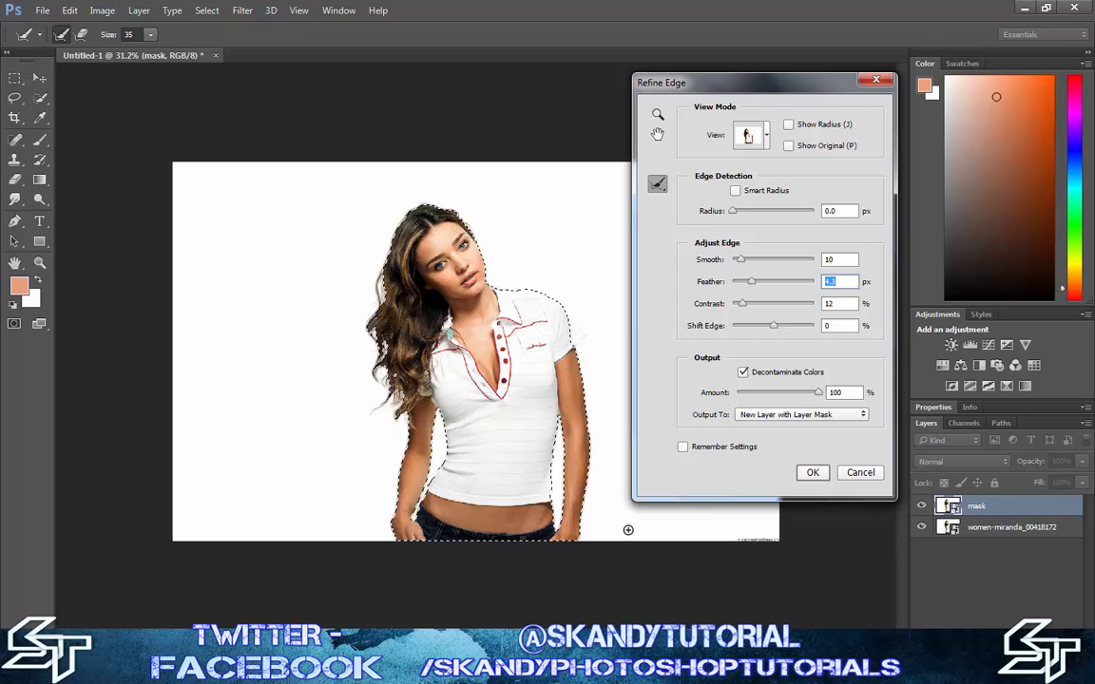
pyautogui.press('Up')
pyautogui.press('Up')
pyautogui.press('Up')
pyautogui.press('Up')
pyautogui.press('Up')
pyautogui.press('Up')
pyautogui.press('Up')
# Output the refined selection as a new layer with a layer mask, remembering the settings, and hide the original photo layer
pyautogui.click(684, 447)
pyautogui.click(812, 473)
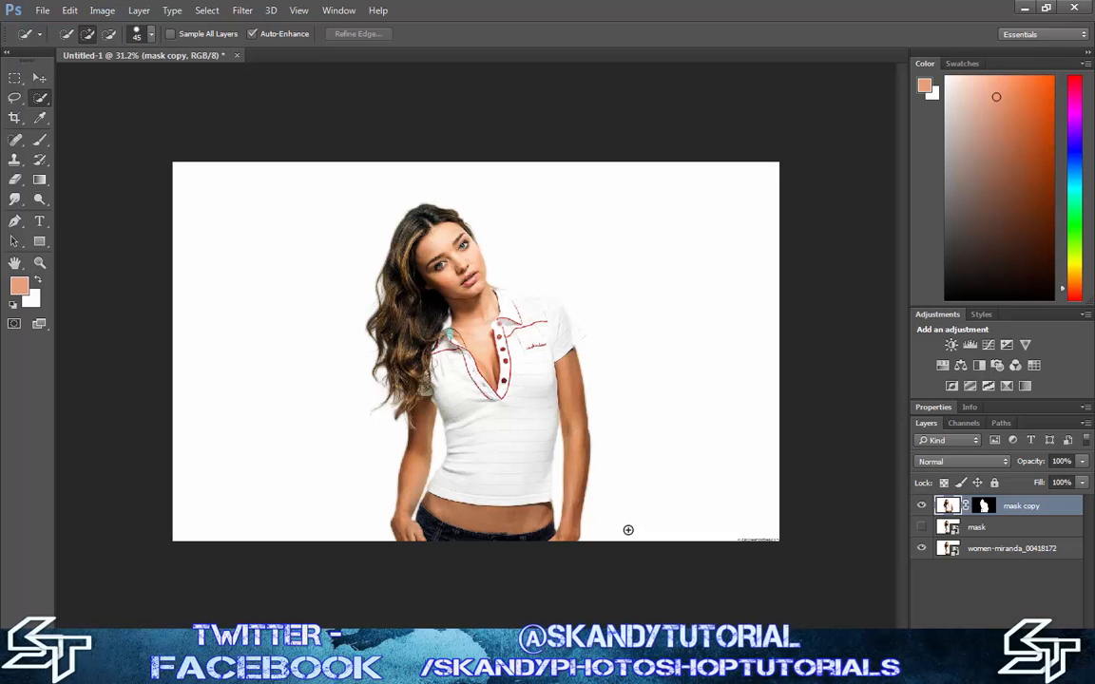
pyautogui.click(921, 548)
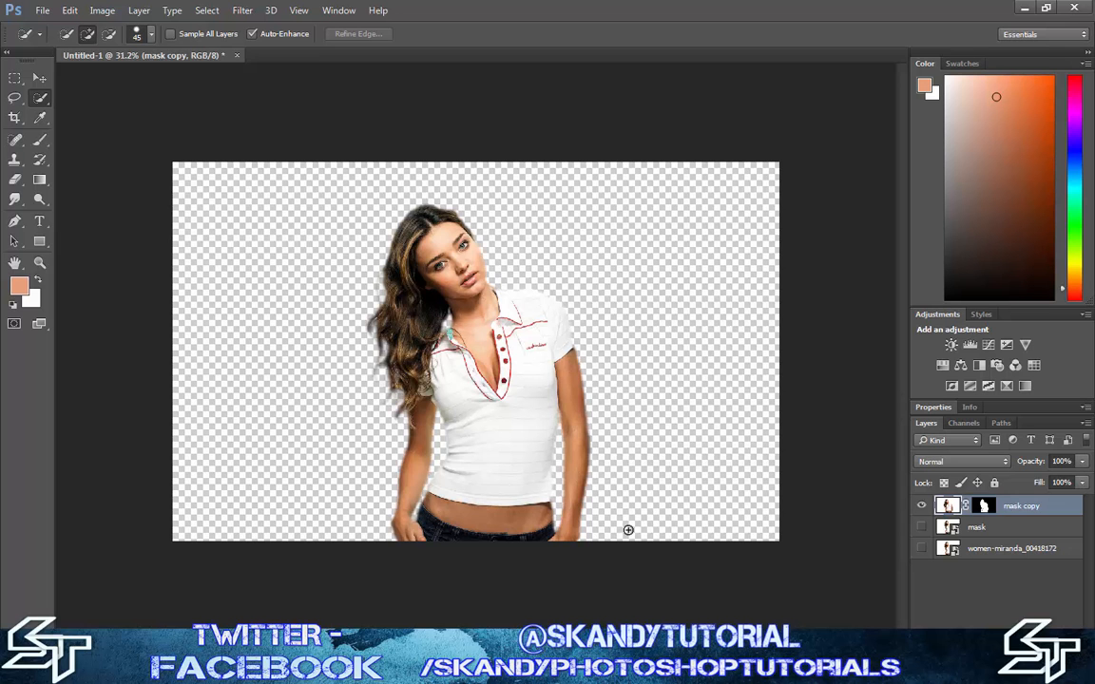